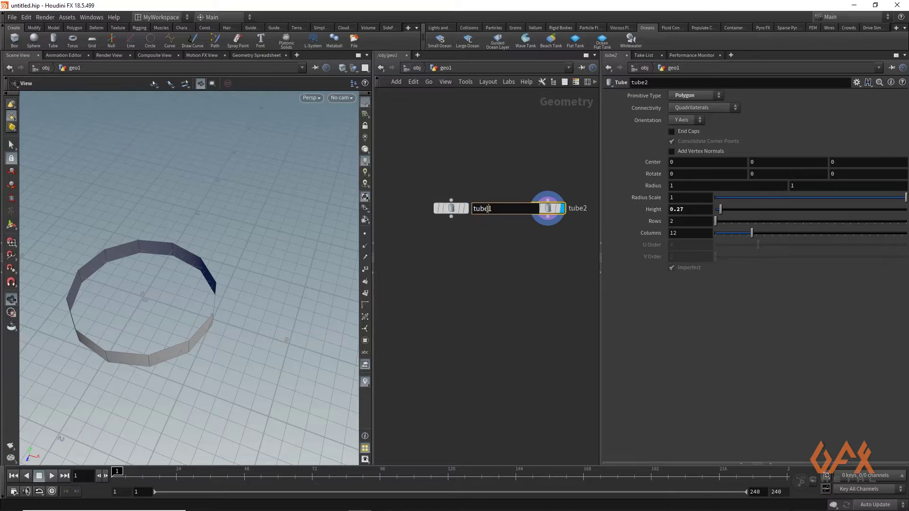
Rename the tubes tubeA and tubeB, then pull a new wire out of tubeA's output
key("BackSpace")
type("A")
key("Return")
double_click(577, 209)
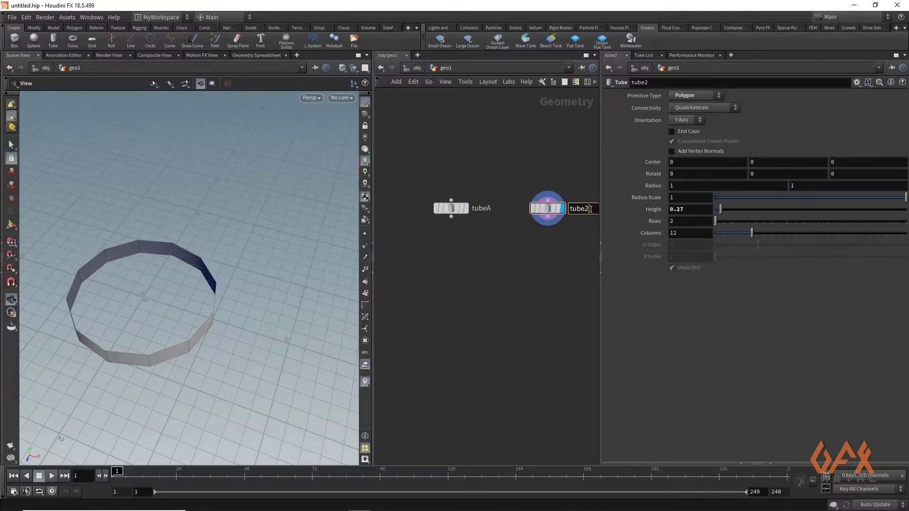
key("BackSpace")
type("B")
key("Return")
middle_click_drag(499, 282, 481, 275)
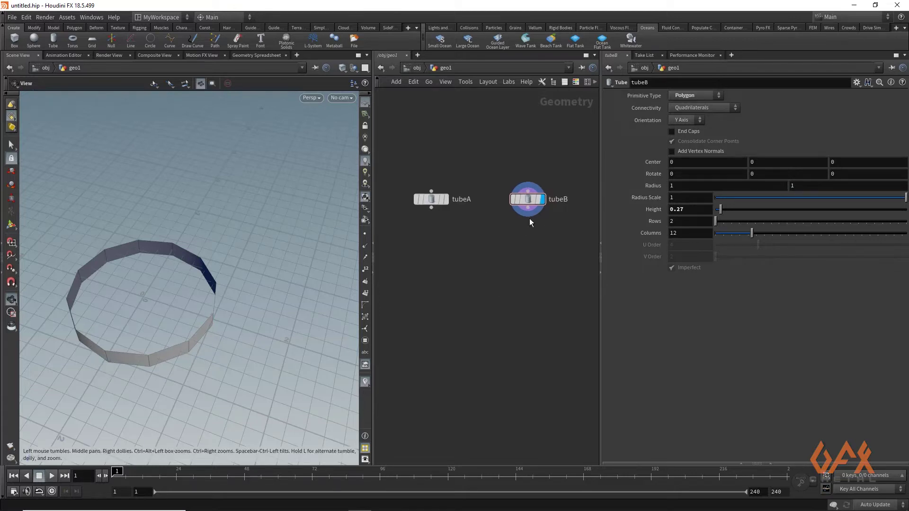
left_click_drag(431, 207, 428, 259)
Add transform1 below tubeA, and duplicate it as transform2 fed by tubeB
type("trans")
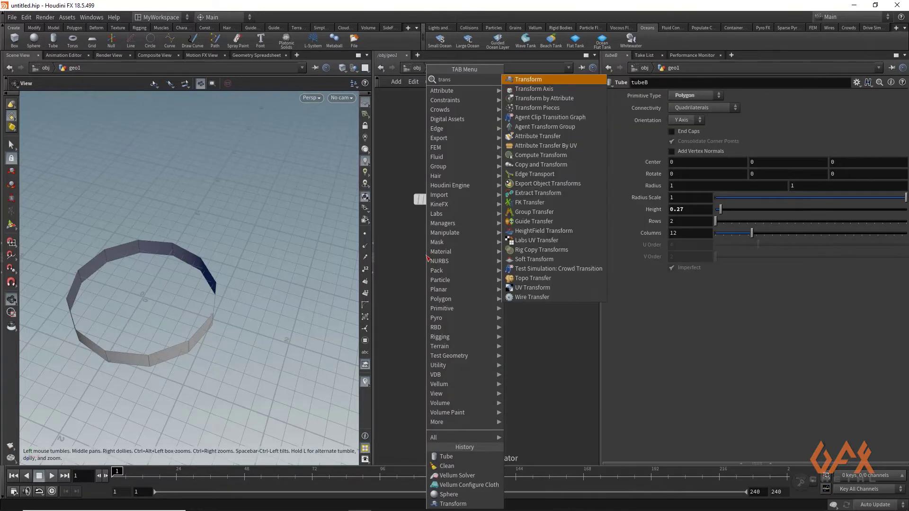
key("Return")
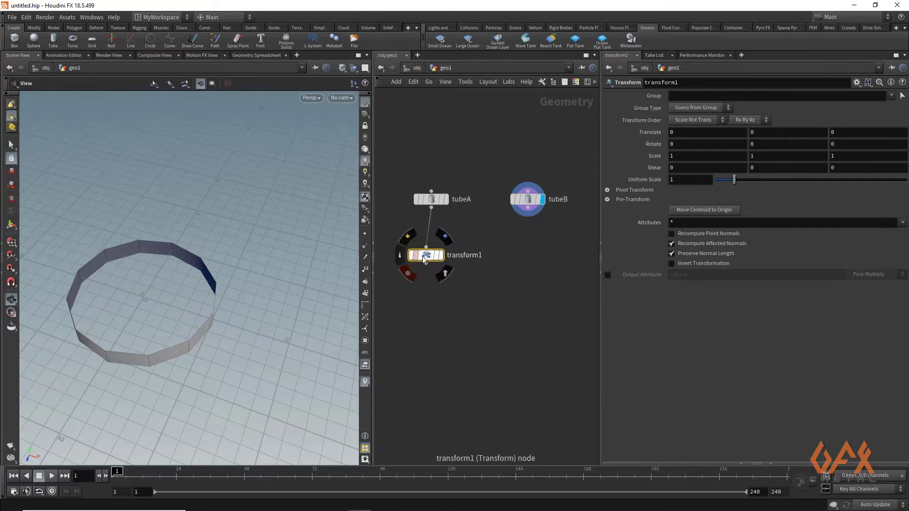
left_click_drag(423, 258, 526, 260, "alt")
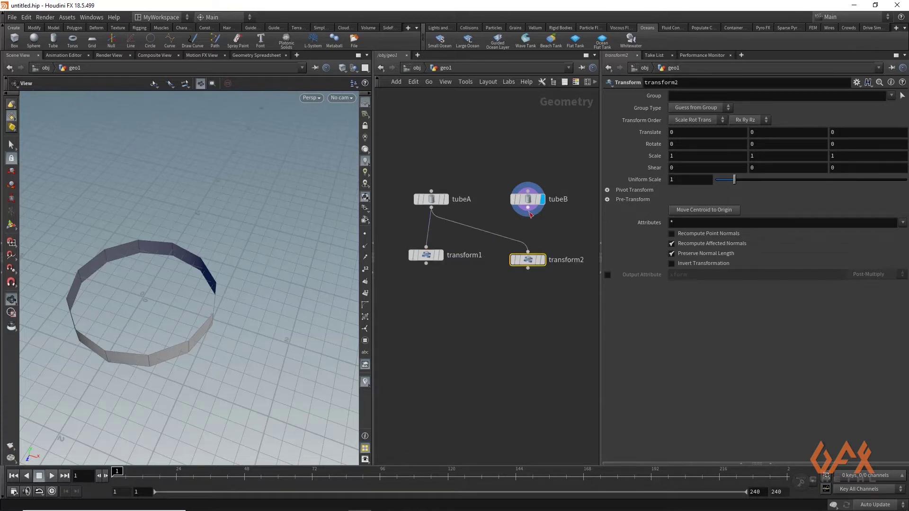
left_click_drag(531, 214, 528, 252)
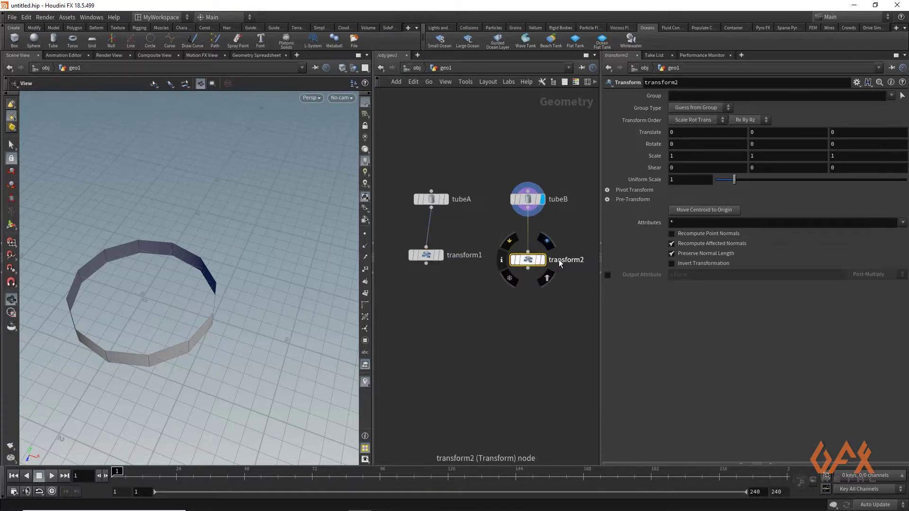
Slide tubeB's ring 2.22335 along X with transform2's handle, beside tubeA's ring
key("Return")
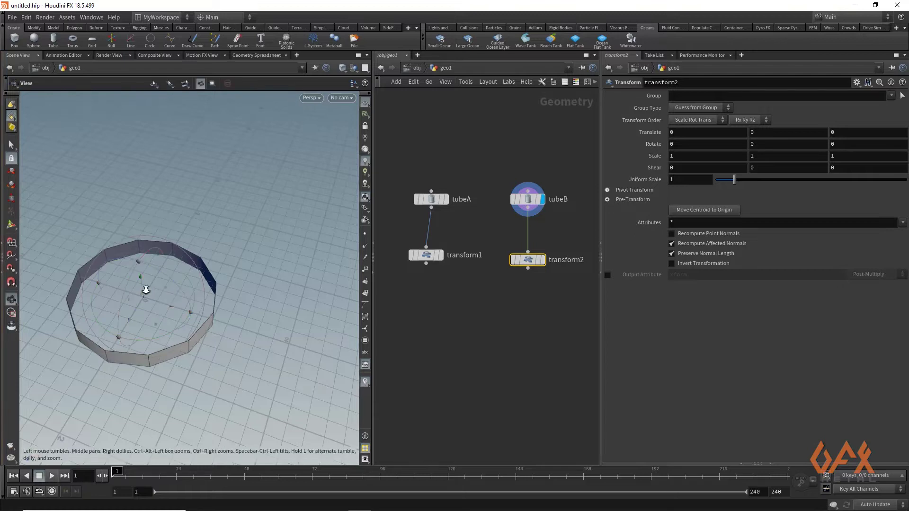
left_click_drag(146, 290, 148, 341)
key("Return")
left_click_drag(234, 320, 302, 318)
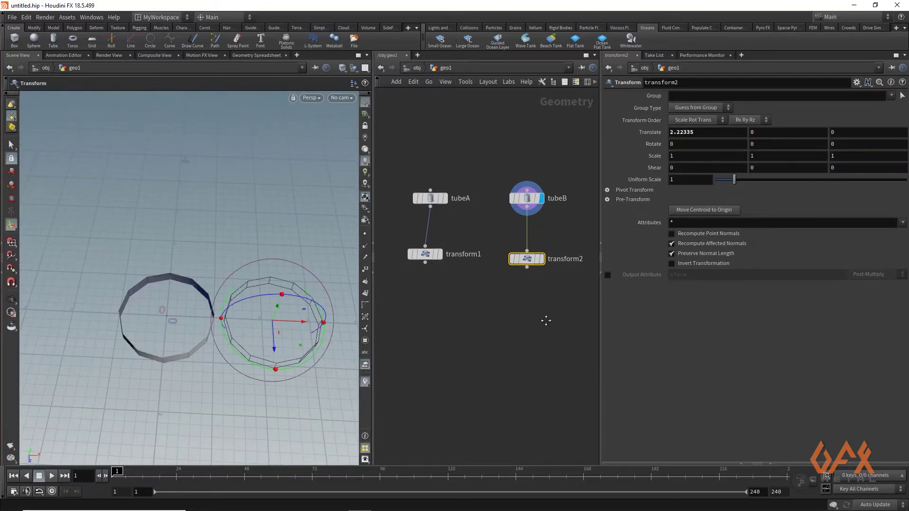
Add a Merge node below the transforms and wire transform1 and transform2 into it
left_click(486, 317)
key("Tab")
type("me")
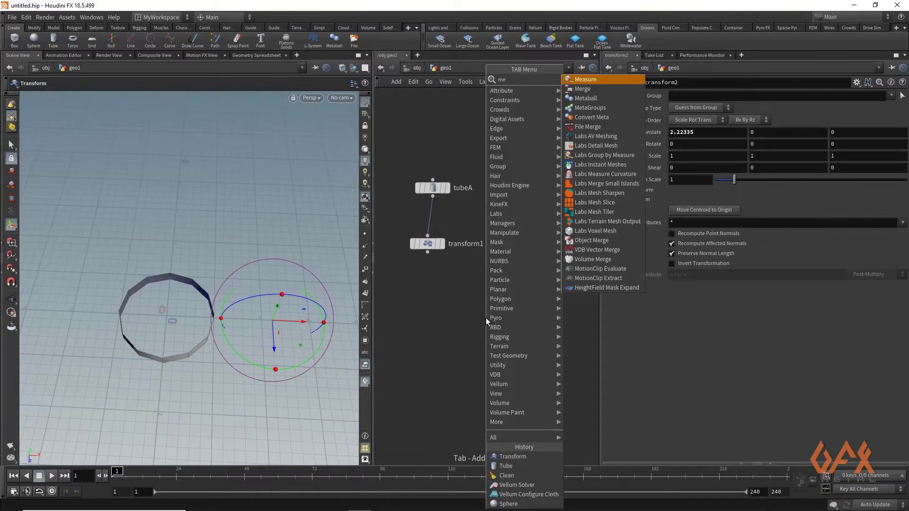
type("rge")
key("Return")
left_click(486, 317)
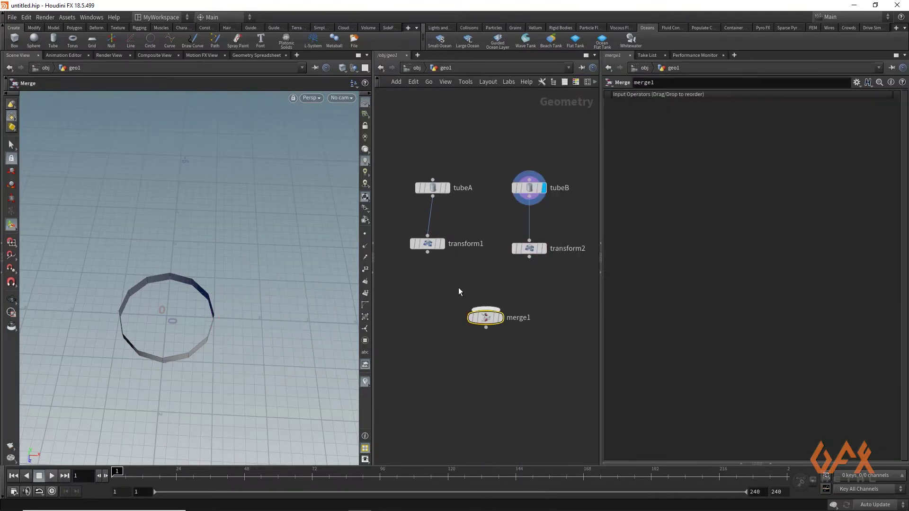
left_click(427, 252)
left_click(486, 309)
left_click(530, 257)
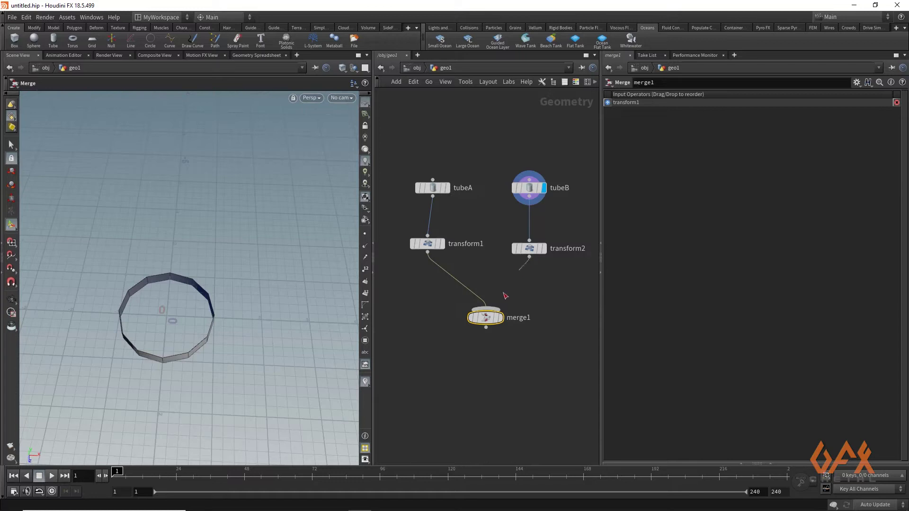
left_click(486, 309)
Set the display flag on merge1 to show both rings, and switch to rounded wires
left_click(501, 317)
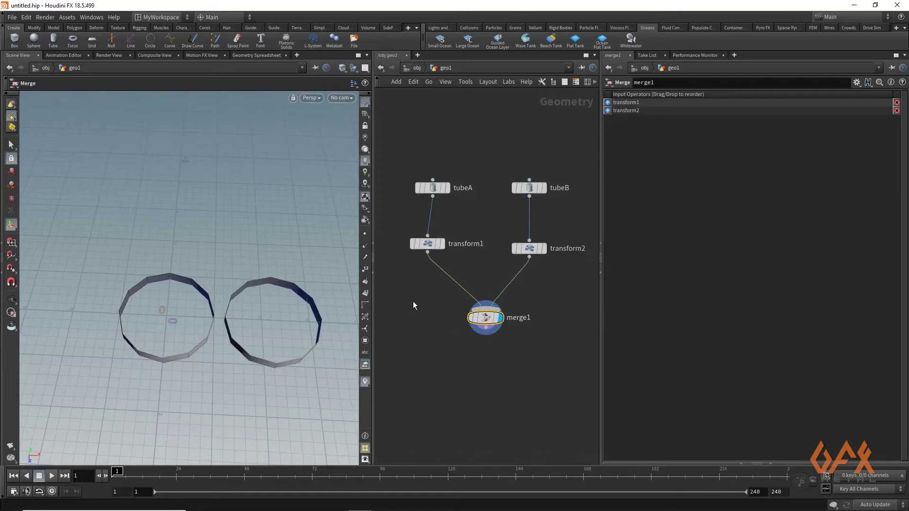
key("shift+s")
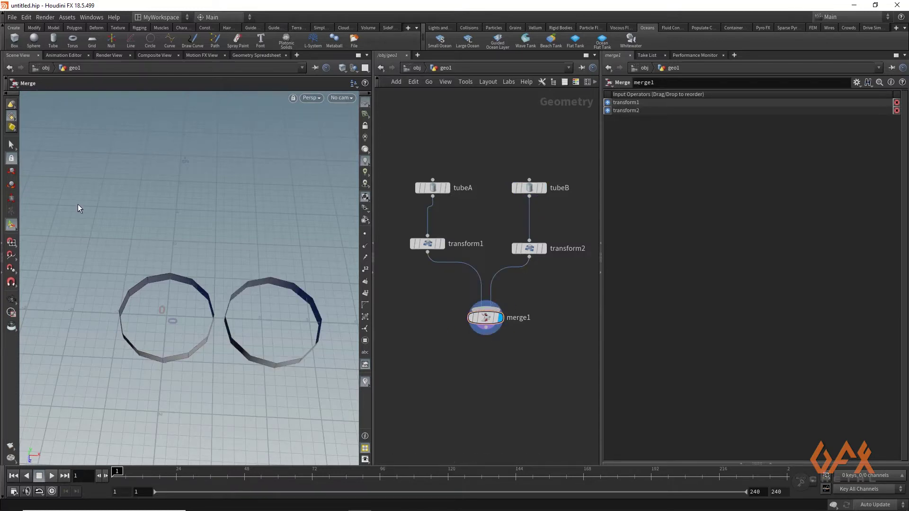
key("Escape")
left_click_drag(155, 281, 142, 256)
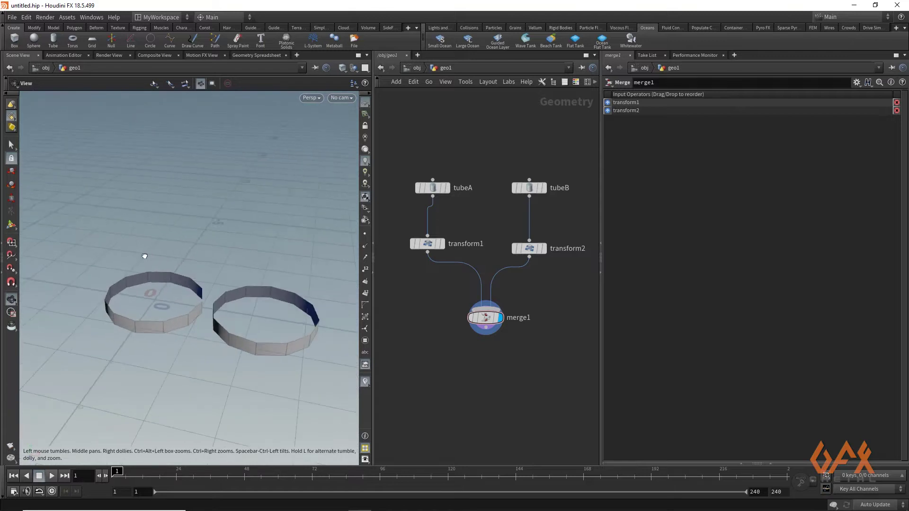
key("Return")
left_click_drag(417, 287, 499, 297)
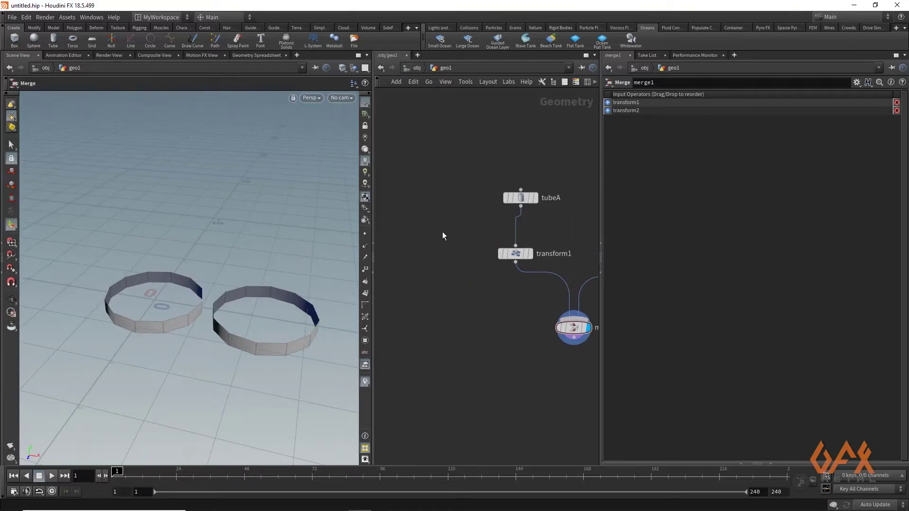
Add a Null node left of tubeA and give it a circle node shape
key("Tab")
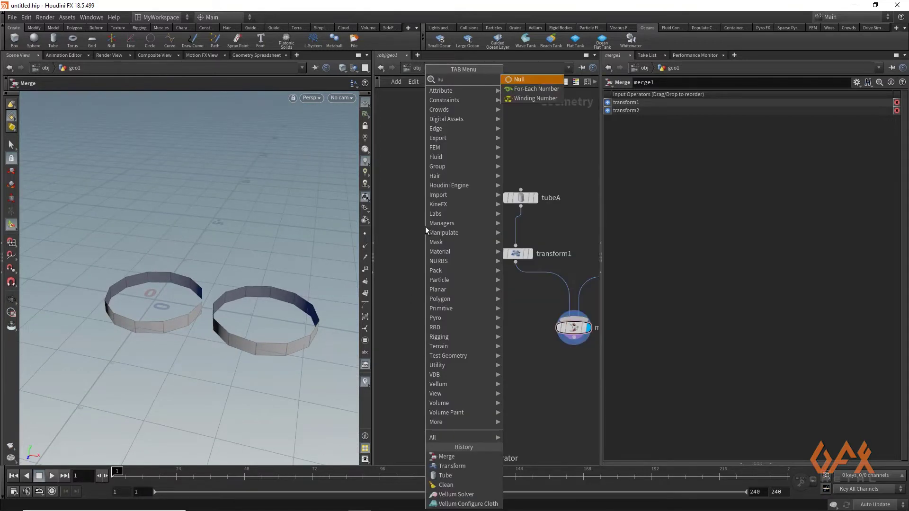
type("null")
key("Return")
left_click(425, 226)
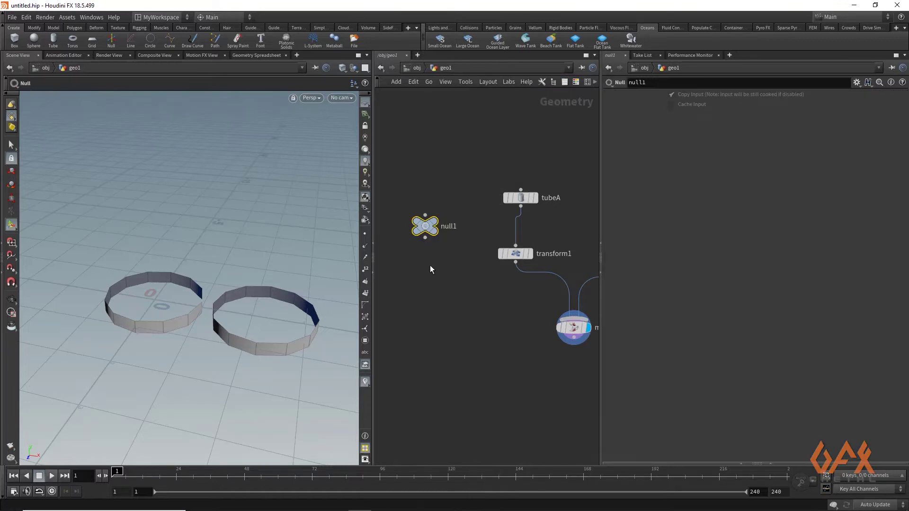
key("z")
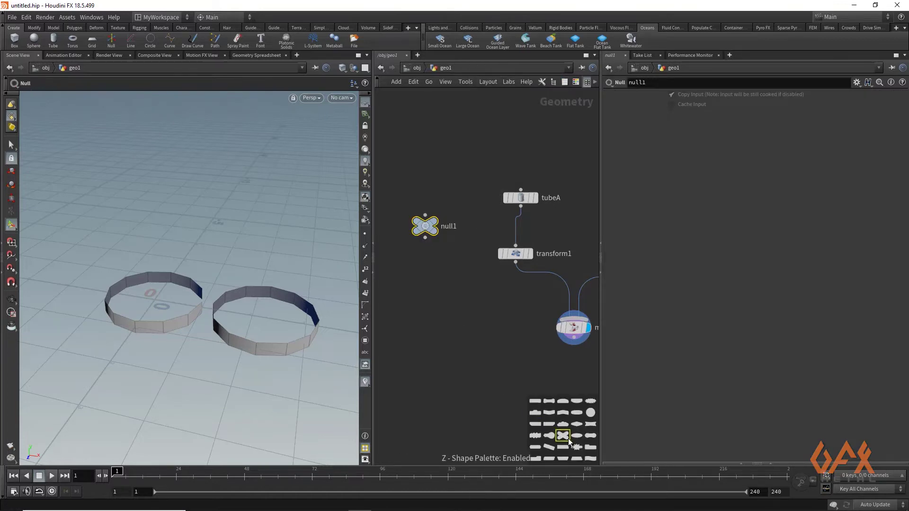
left_click(591, 413)
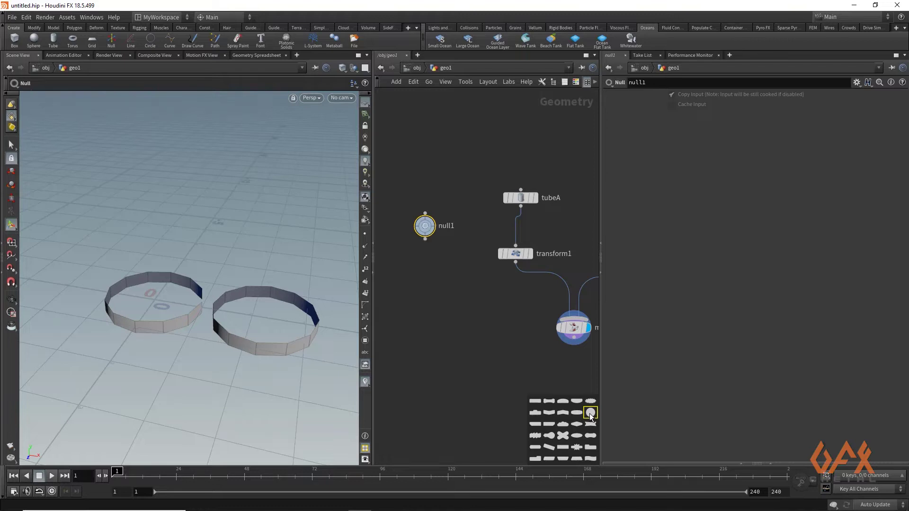
Rename the null to Controllers and bring up its parameter options menu
double_click(451, 228)
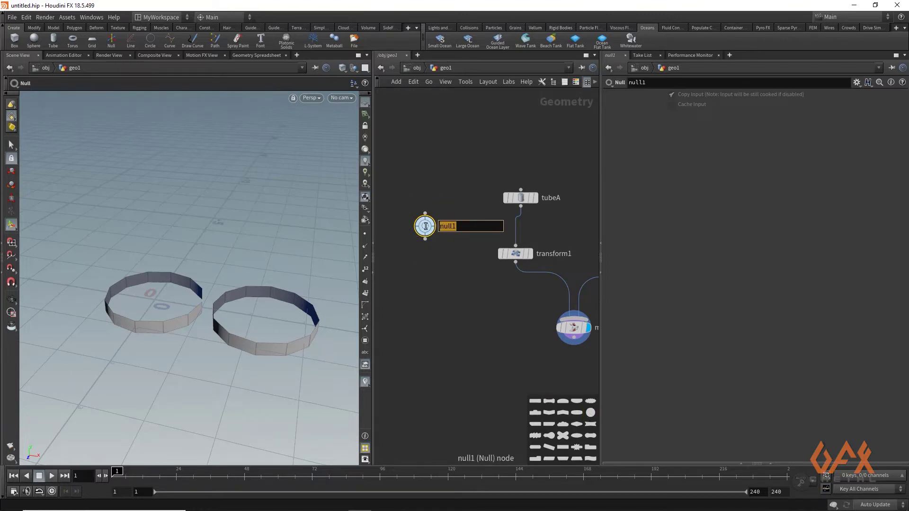
type("Contro")
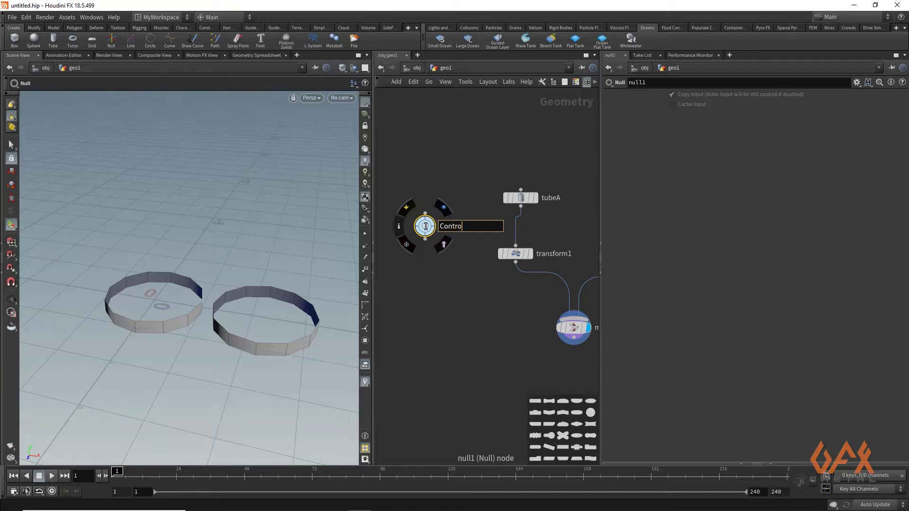
type("llers")
key("Return")
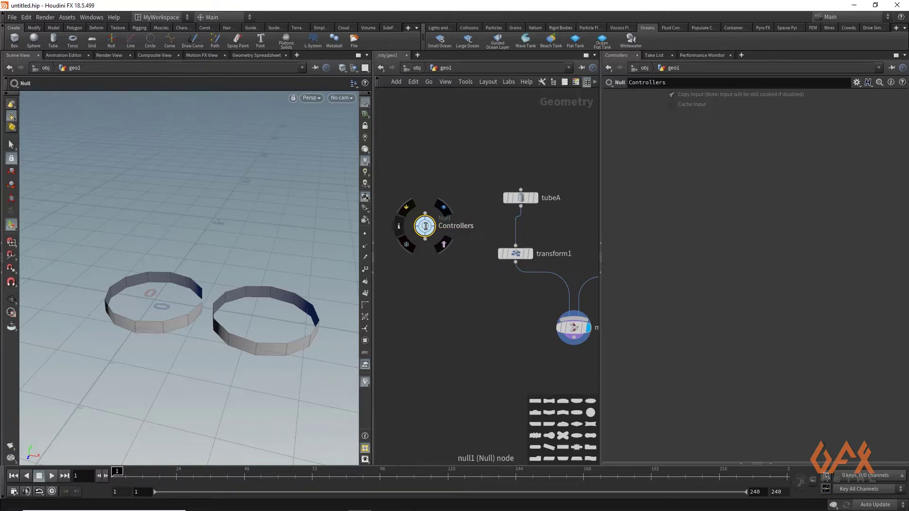
middle_click_drag(425, 226, 450, 283)
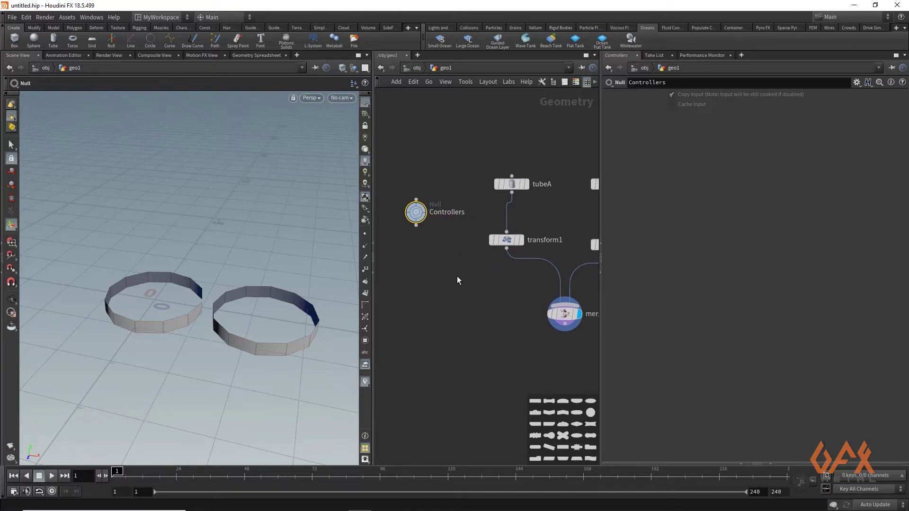
left_click(857, 82)
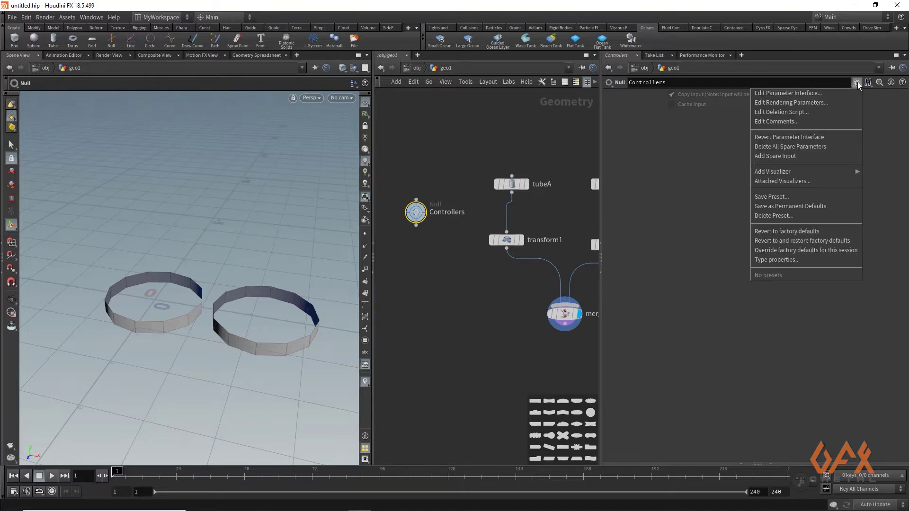
In Edit Parameter Interface, add two Integer parameters to Controllers
left_click(788, 93)
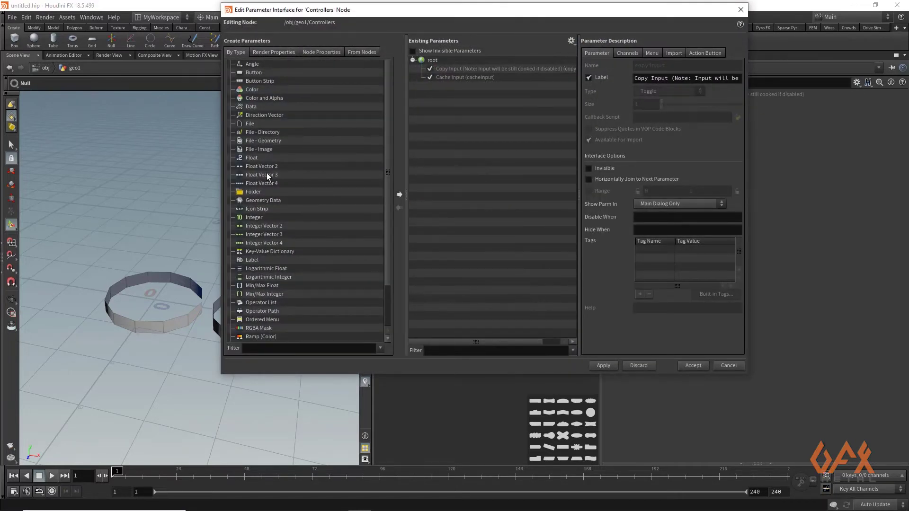
left_click(254, 217)
left_click(399, 194)
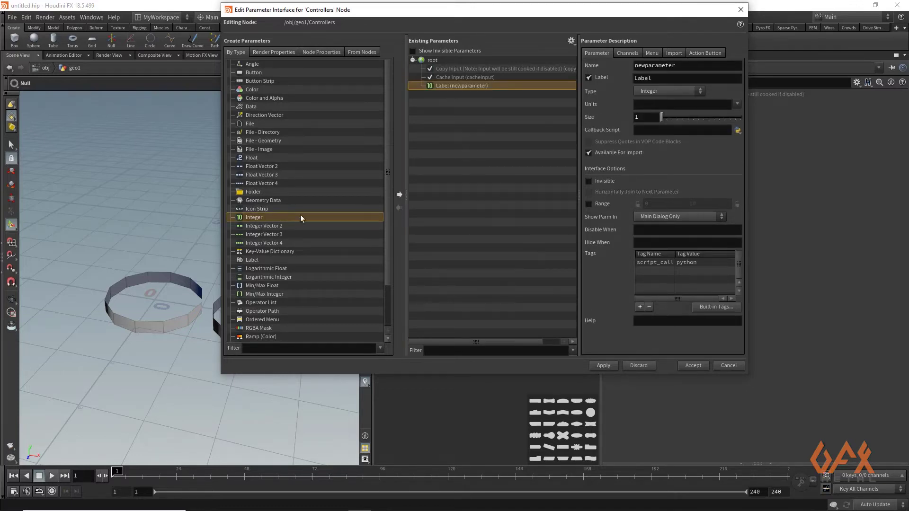
left_click(399, 195)
Name the first integer tA with label 'No of Teeth Gear A'
left_click(445, 86)
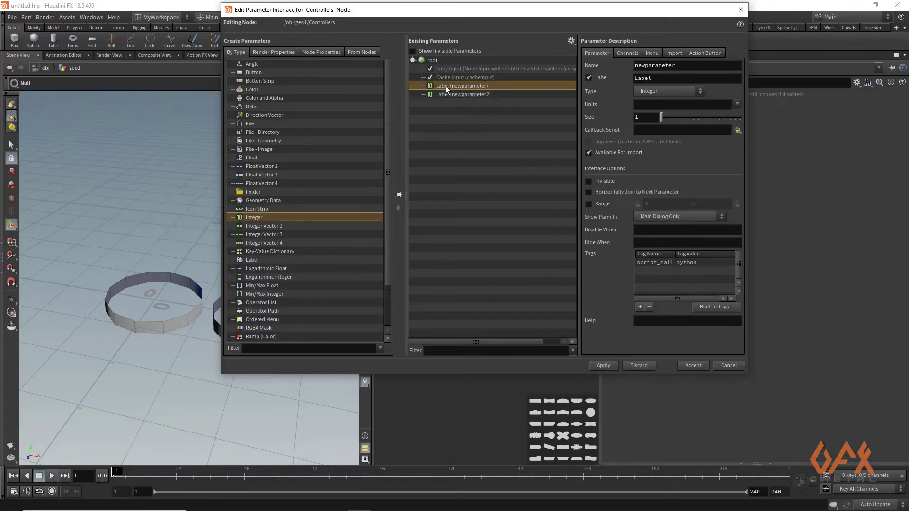
left_click_drag(686, 65, 596, 68)
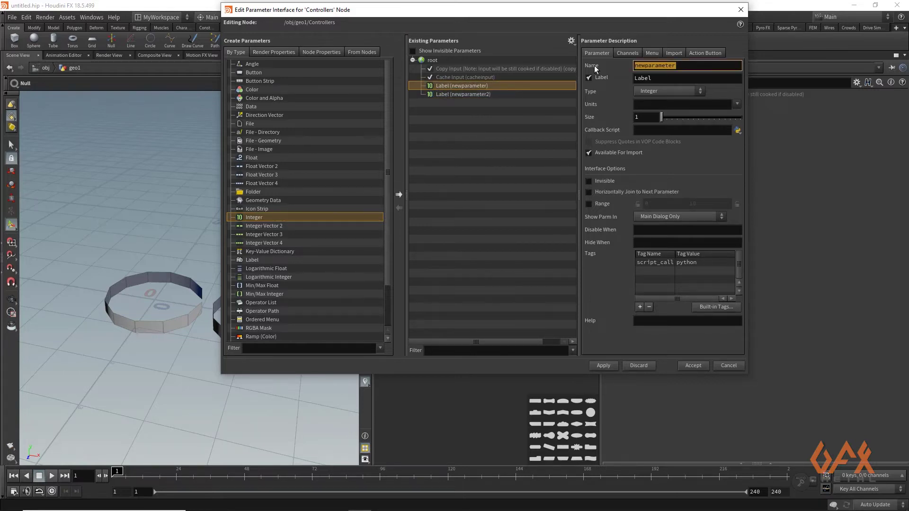
type("tA")
key("Tab")
type("No of")
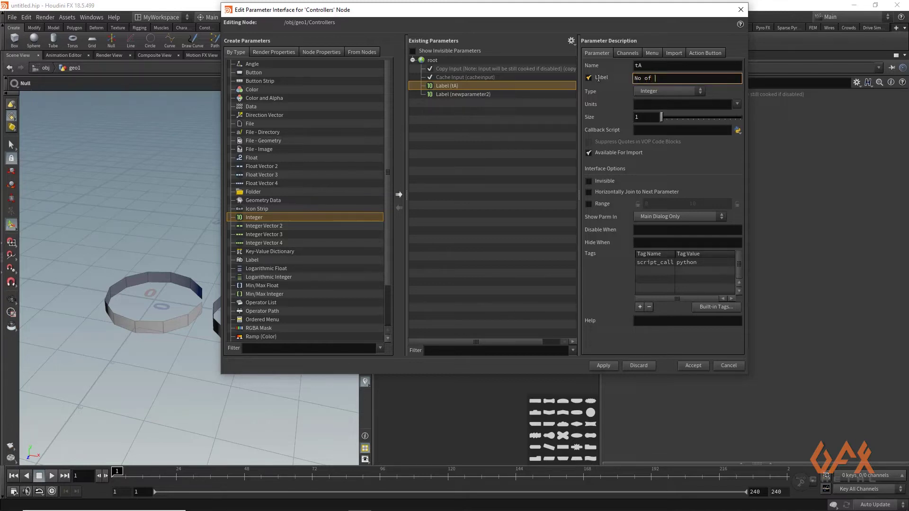
type(" Teeth Gear A")
left_click_drag(703, 79, 572, 74)
key("ctrl+c")
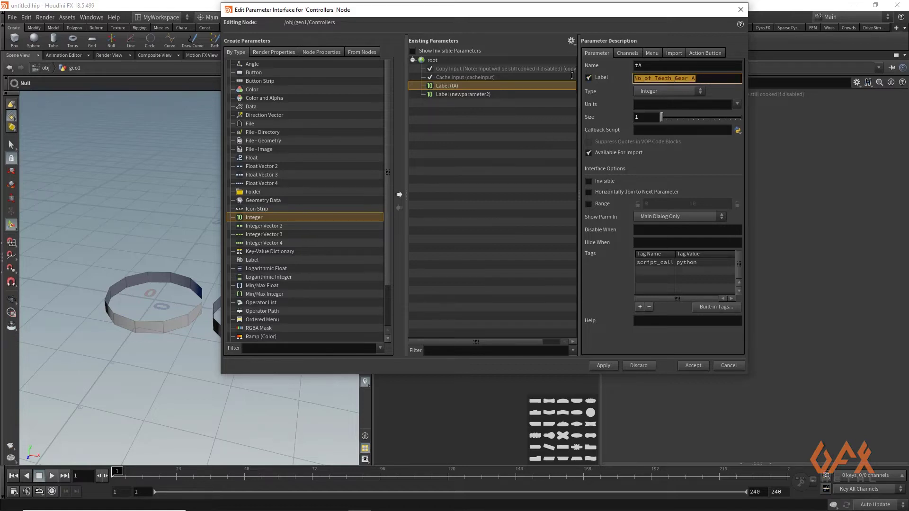
Name the second integer tB with label 'No of Teeth Gear B'
left_click(447, 92)
double_click(627, 66)
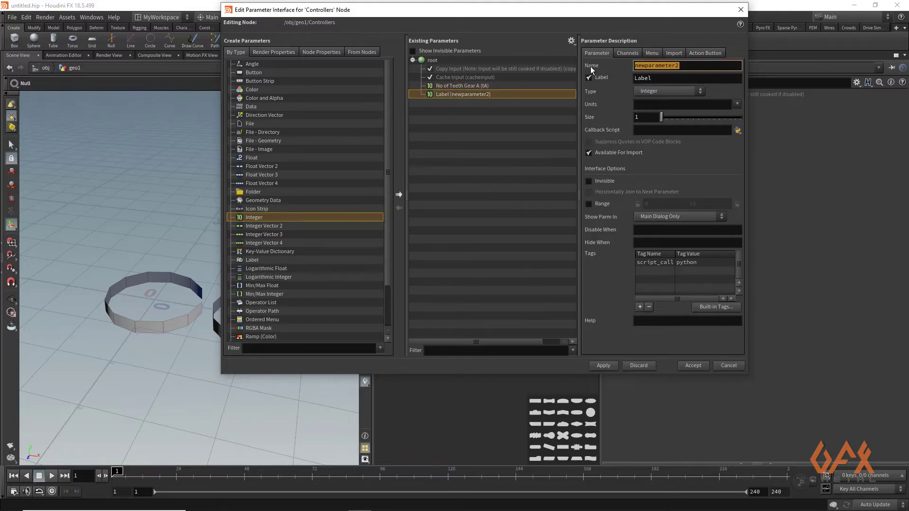
type("tB")
key("Tab")
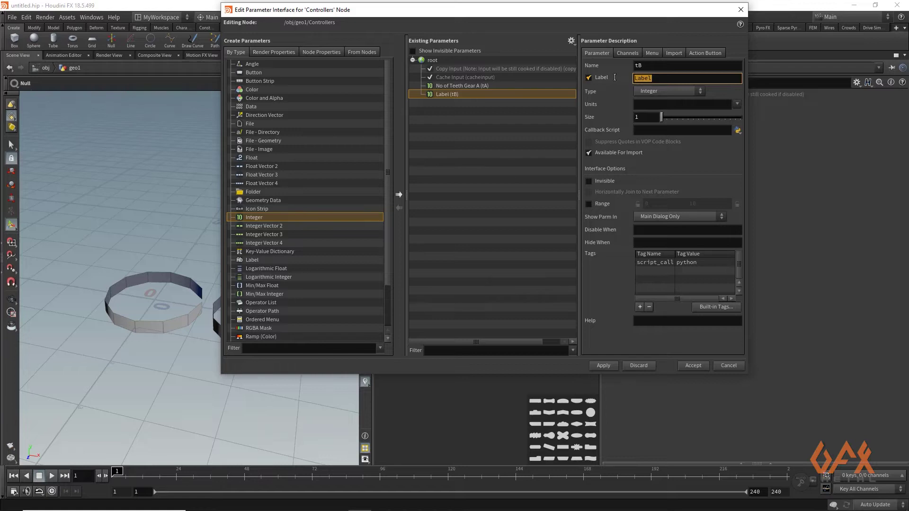
key("ctrl+v")
type("B")
Enable a value range with a locked minimum of 4 on both tA and tB
left_click(457, 86)
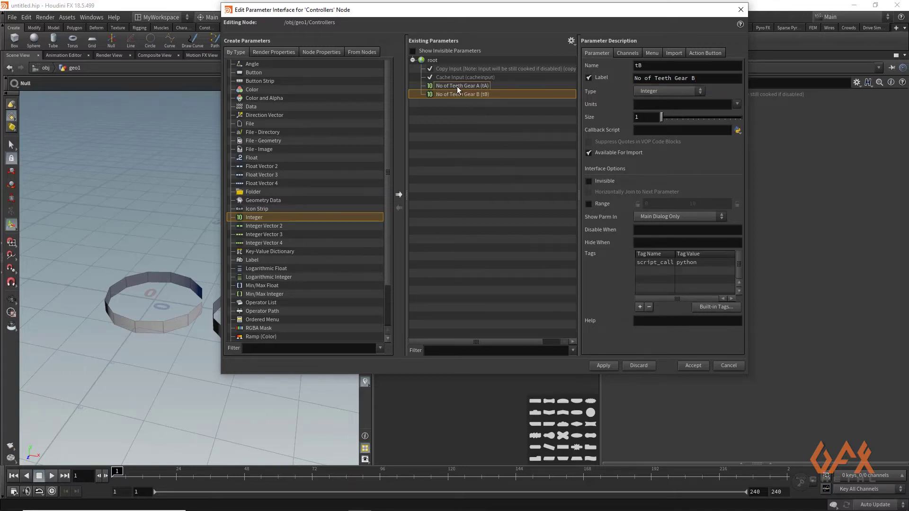
left_click(589, 203)
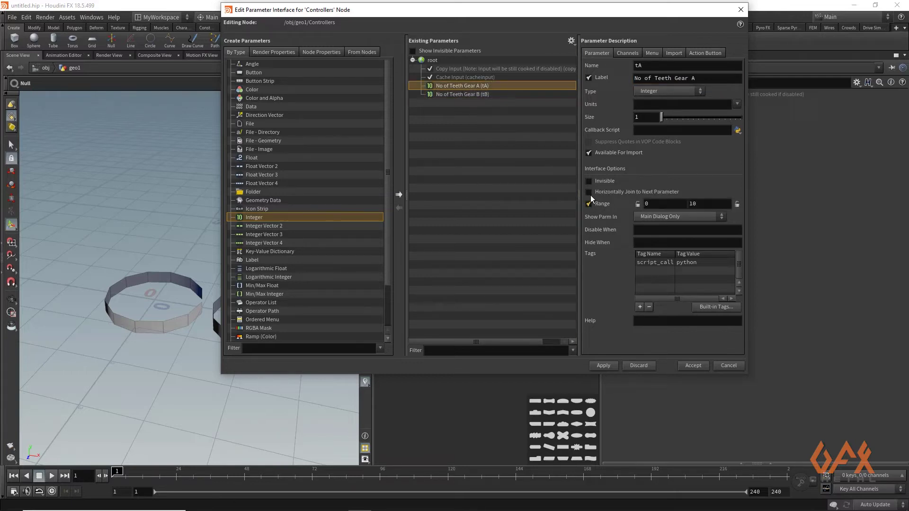
left_click(638, 204)
type("4")
left_click(453, 94)
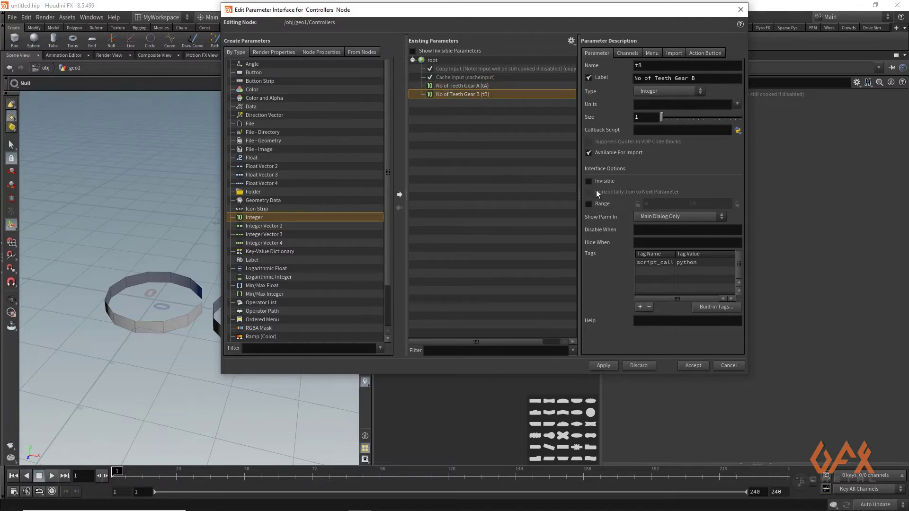
left_click(603, 209)
left_click(637, 204)
type("4")
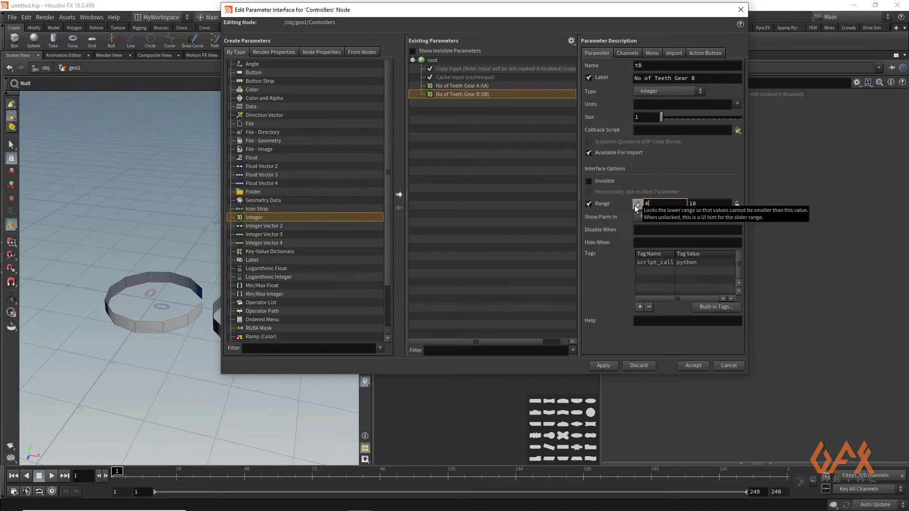
left_click(448, 86)
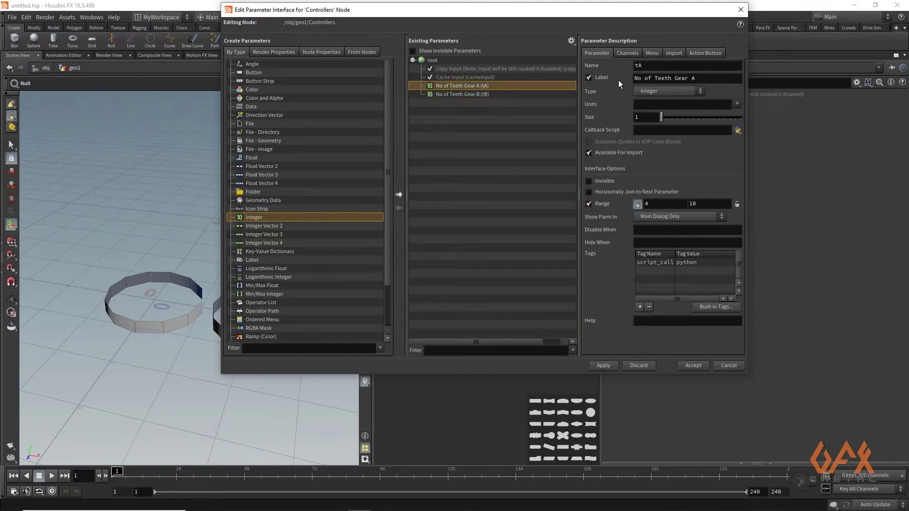
left_click(624, 53)
Set the channel default of tA to 6 and of tB to 8
left_click(652, 97)
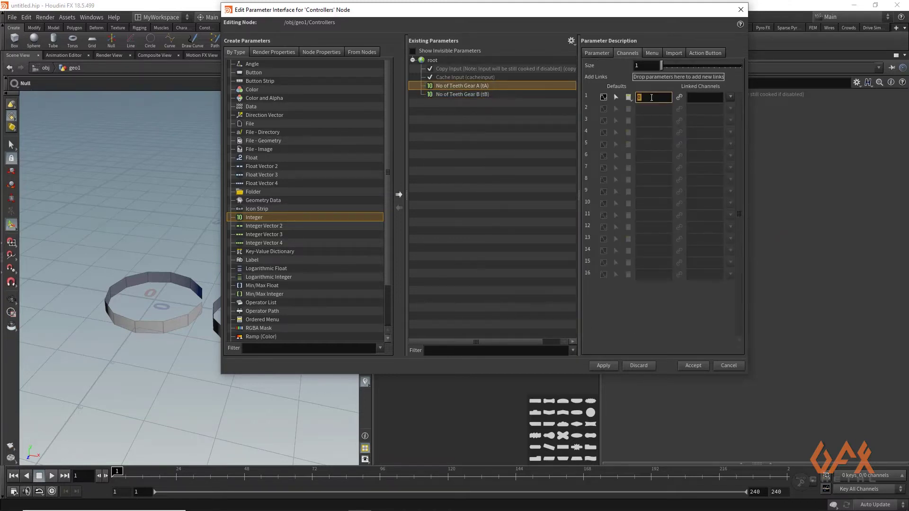
type("6")
left_click(459, 95)
left_click(640, 97)
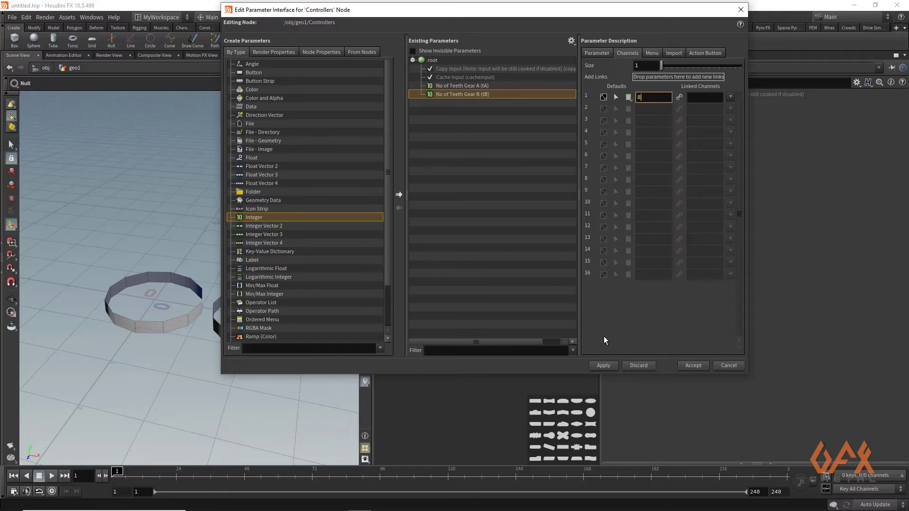
left_click_drag(586, 15, 434, 19)
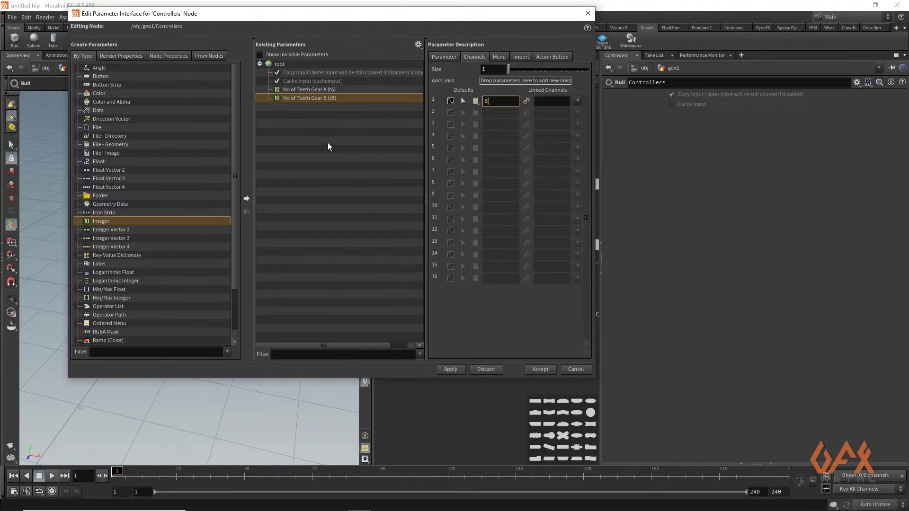
left_click_drag(344, 22, 472, 107)
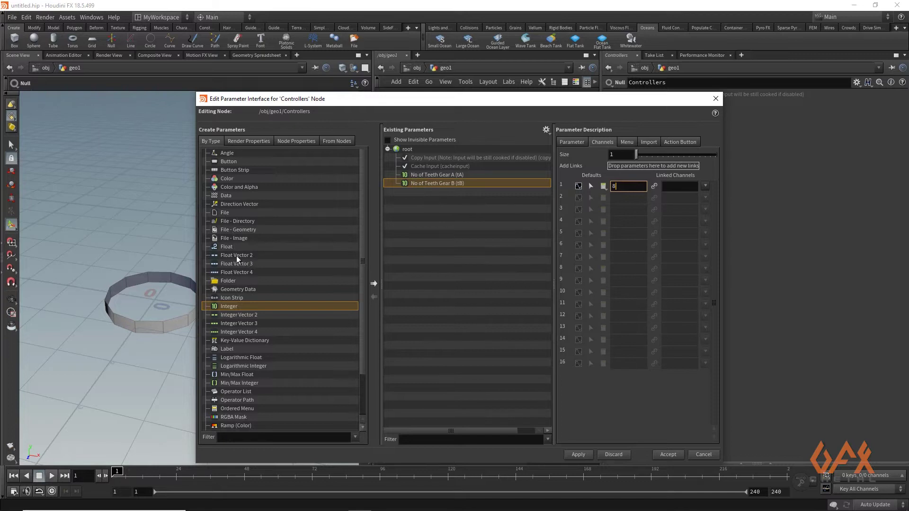
Add a Float parameter named rA with label 'Rotation of Gear A'
left_click(226, 247)
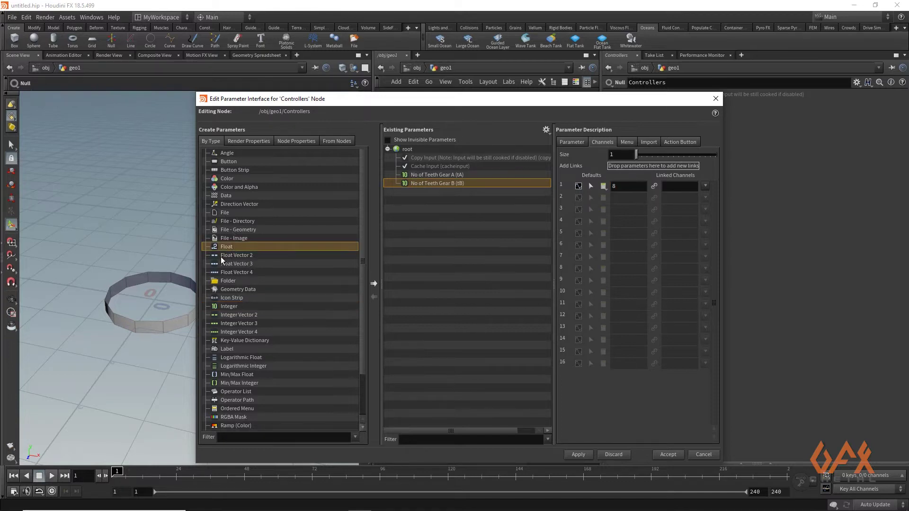
left_click(374, 285)
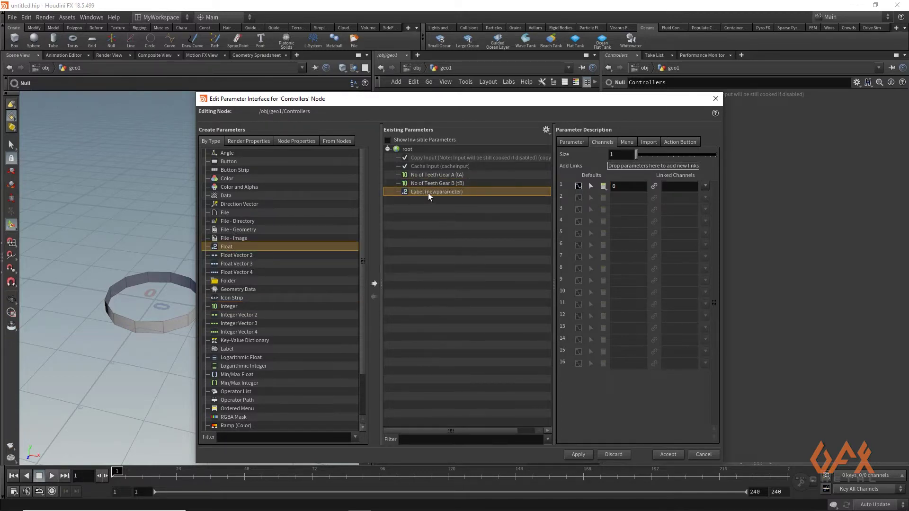
double_click(616, 154)
left_click(580, 143)
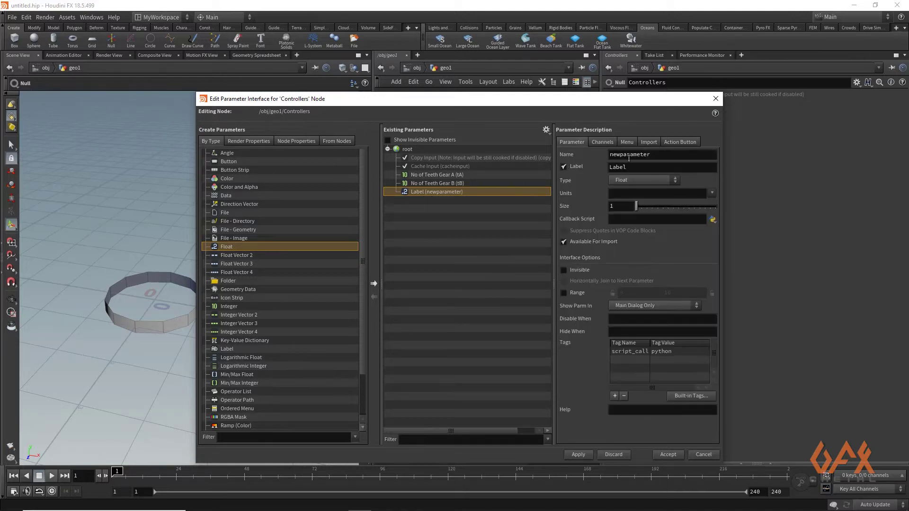
left_click(653, 154)
double_click(654, 155)
type("r")
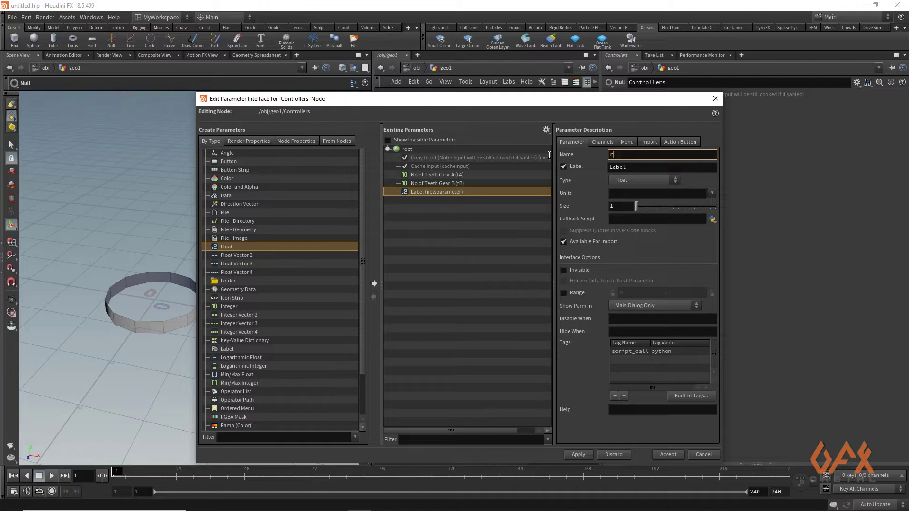
type("A")
double_click(638, 168)
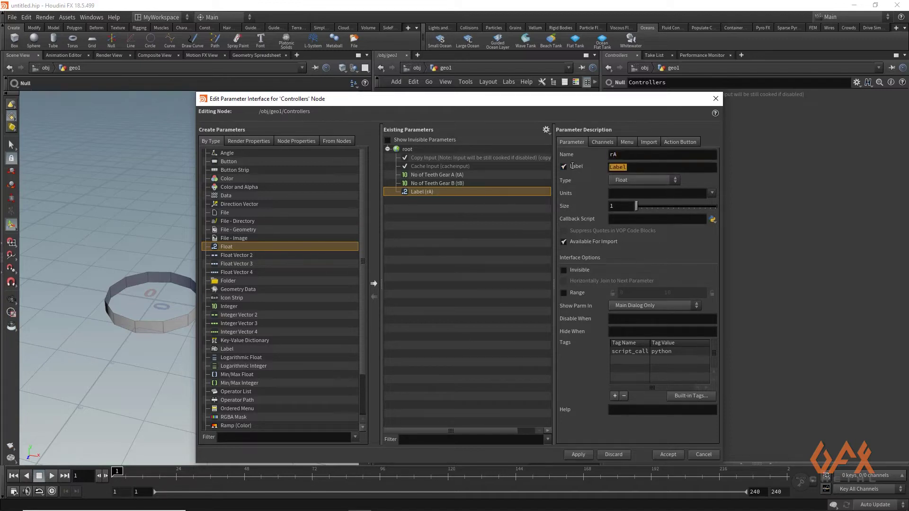
type("Rotat")
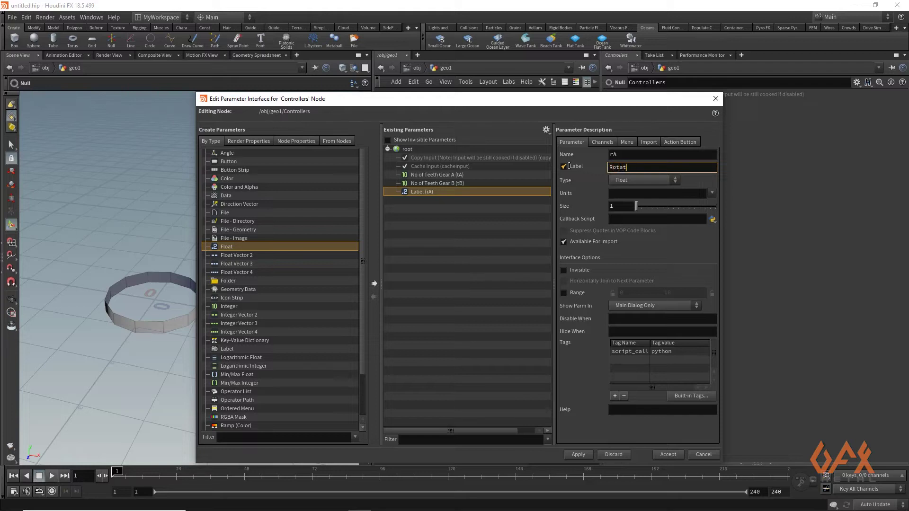
type("ion of Gear A")
Give rA a range of -180 to 180 and apply the changes
left_click(564, 293)
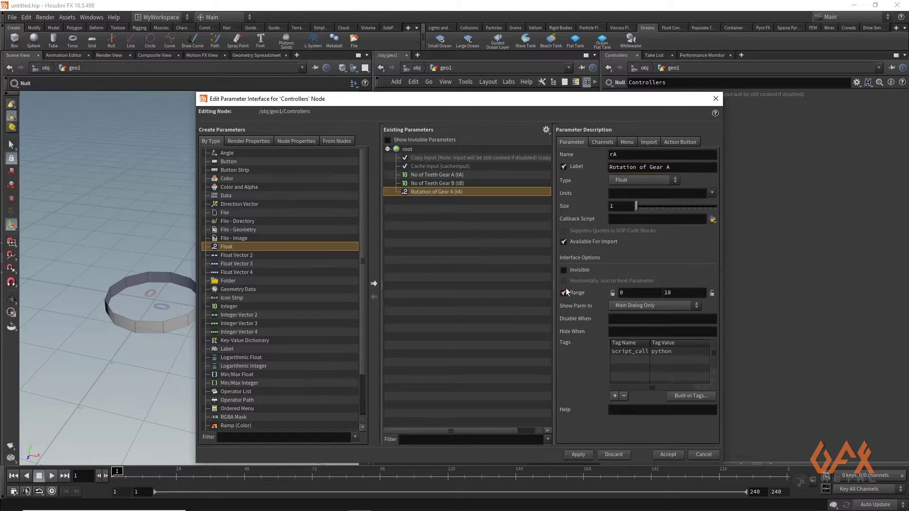
left_click(633, 294)
type("-180")
left_click(673, 291)
type("180")
left_click(580, 455)
Accept the parameter edits, then copy the No of Teeth Gear A parameter
left_click(669, 455)
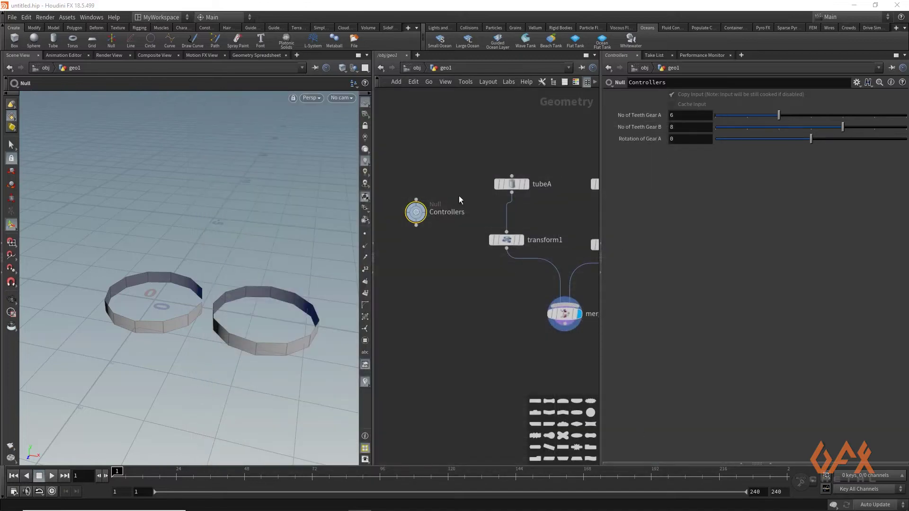
middle_click_drag(477, 264, 451, 265)
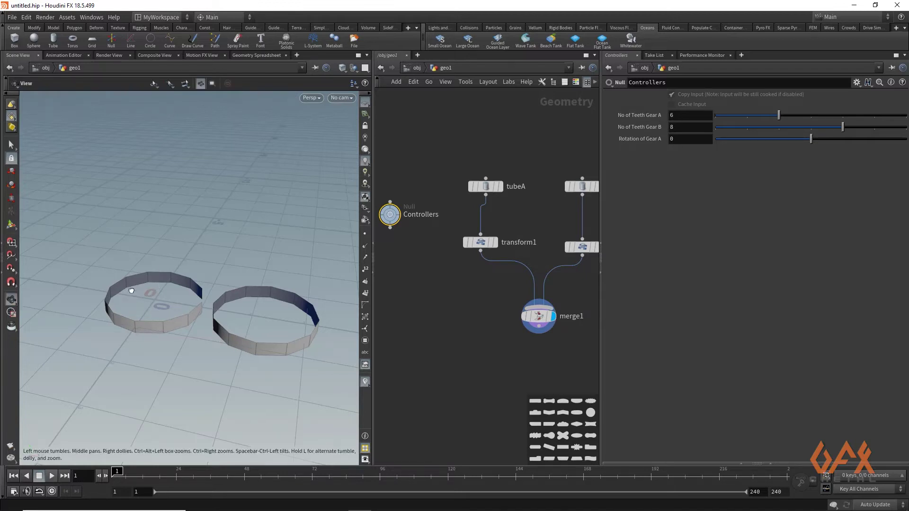
left_click_drag(140, 294, 259, 306, "alt")
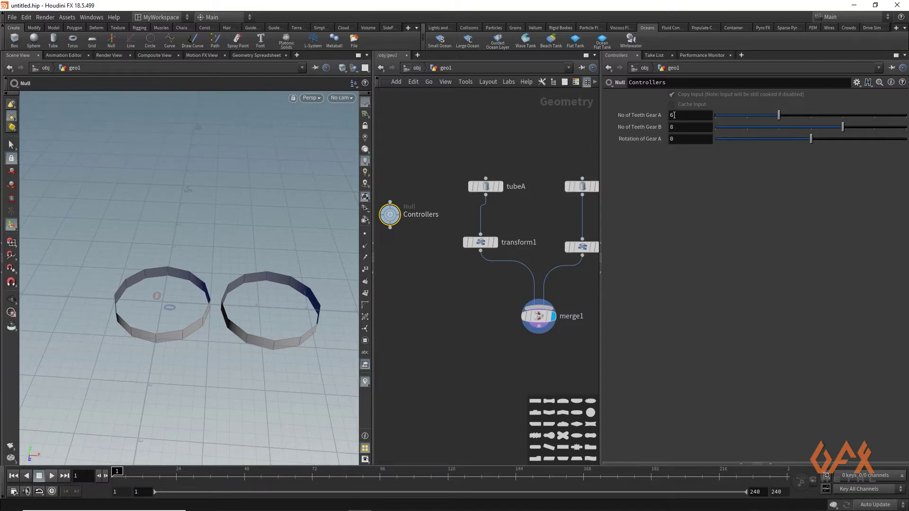
left_click_drag(152, 307, 180, 361, "alt")
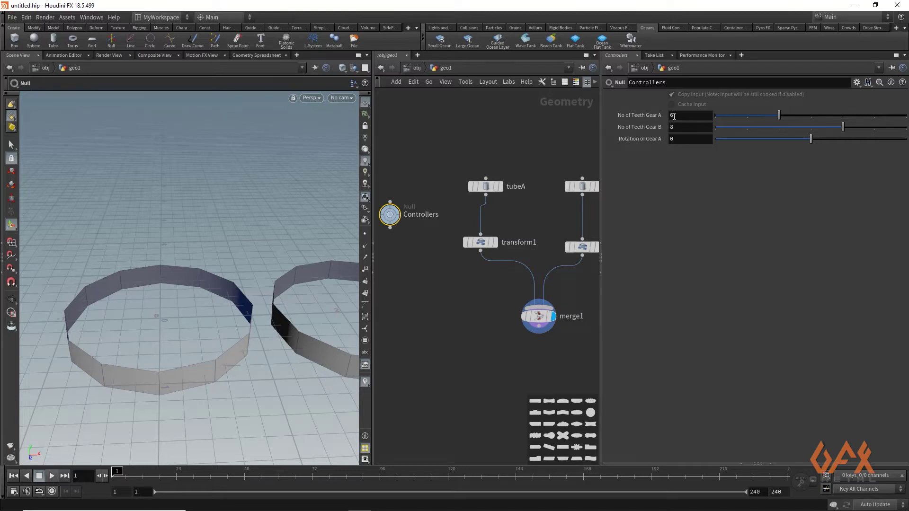
right_click(660, 117)
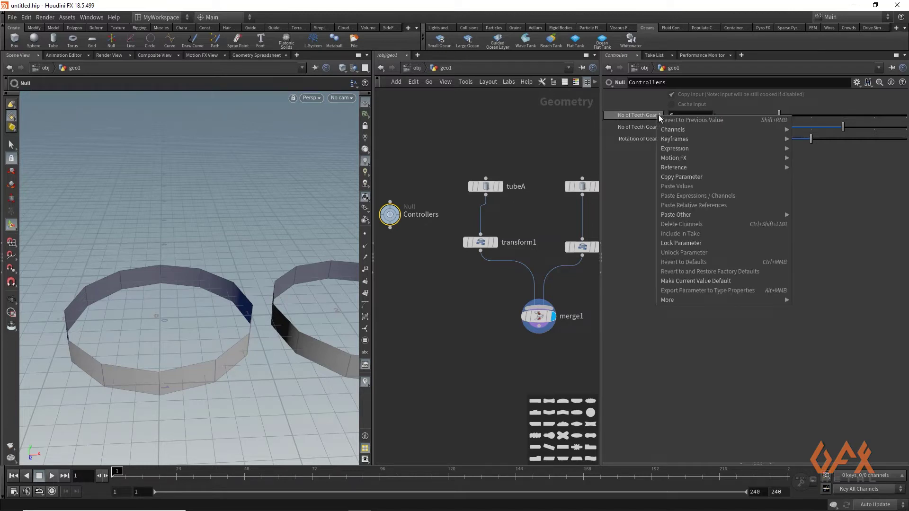
left_click(682, 177)
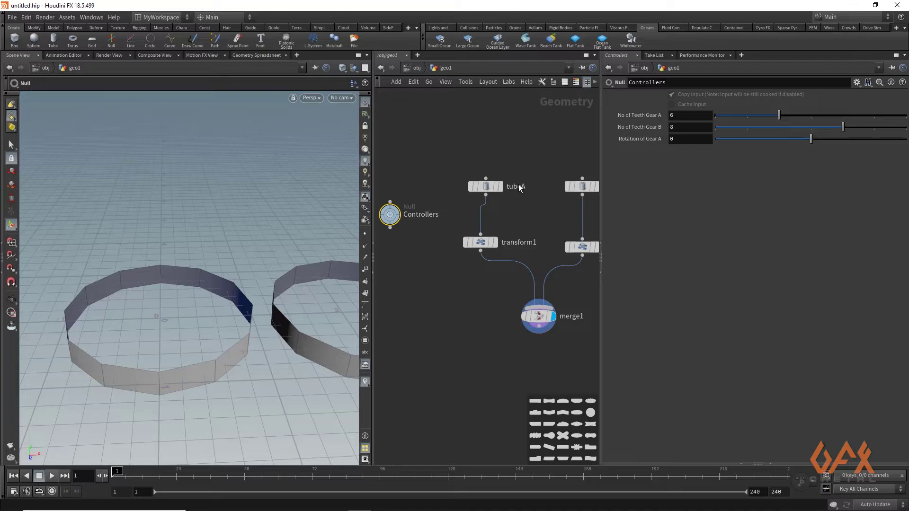
Link tubeA's Columns to the copied tA value, doubled: ch("../Controllers/tA")*2
left_click(487, 186)
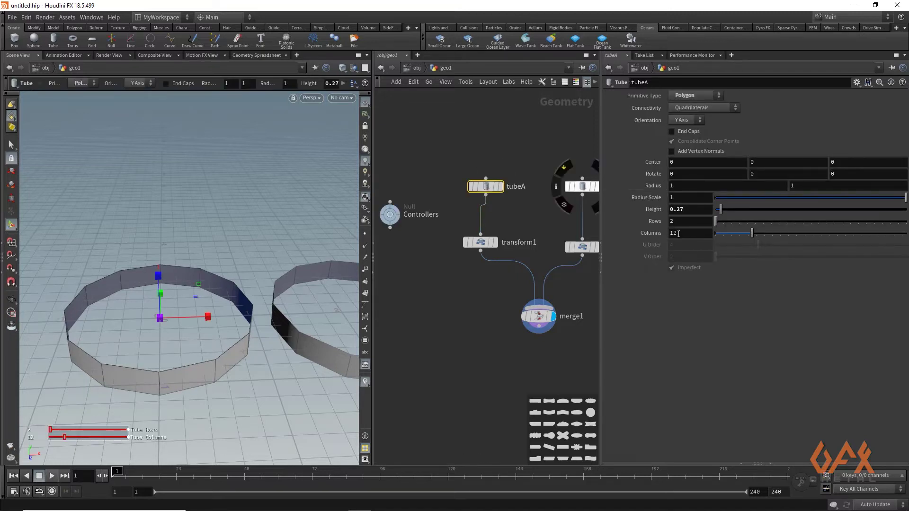
right_click(678, 233)
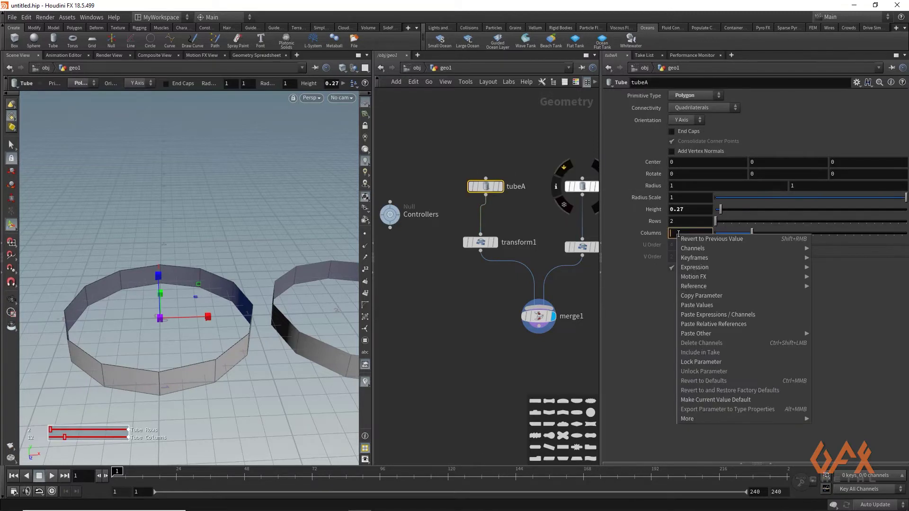
left_click(701, 324)
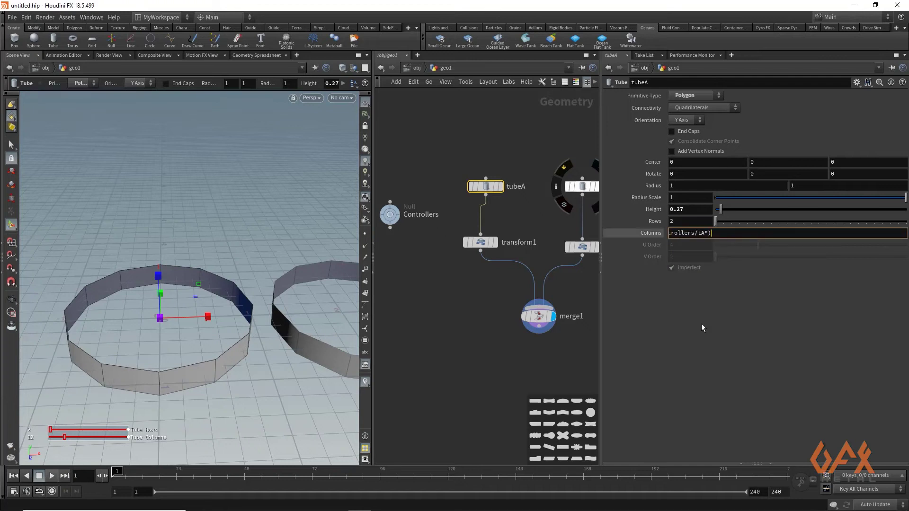
type("*")
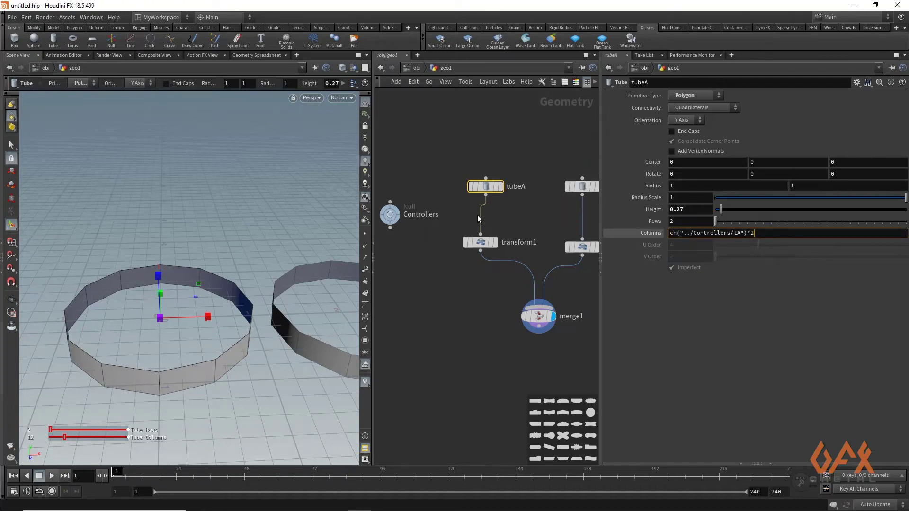
left_click(451, 187)
Copy the No of Teeth Gear B parameter from the Controllers null
middle_click_drag(537, 222, 470, 206)
left_click(513, 169)
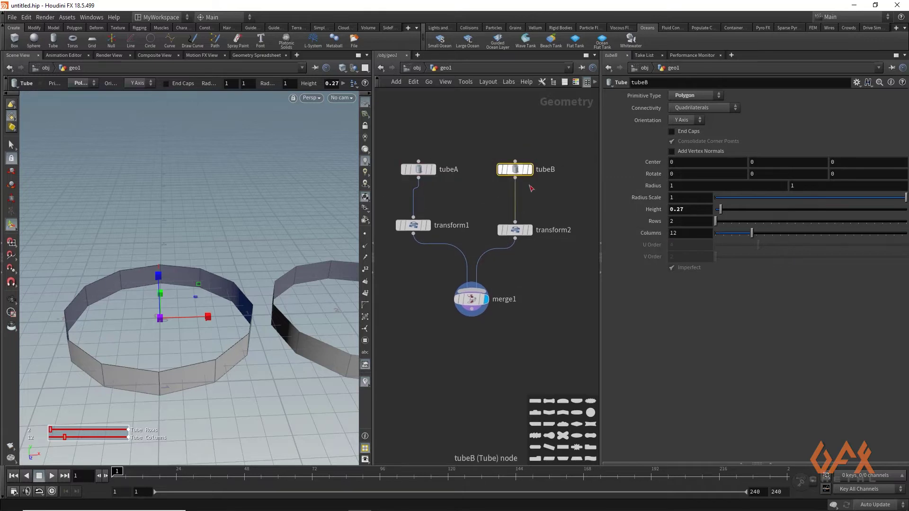
right_click(680, 233)
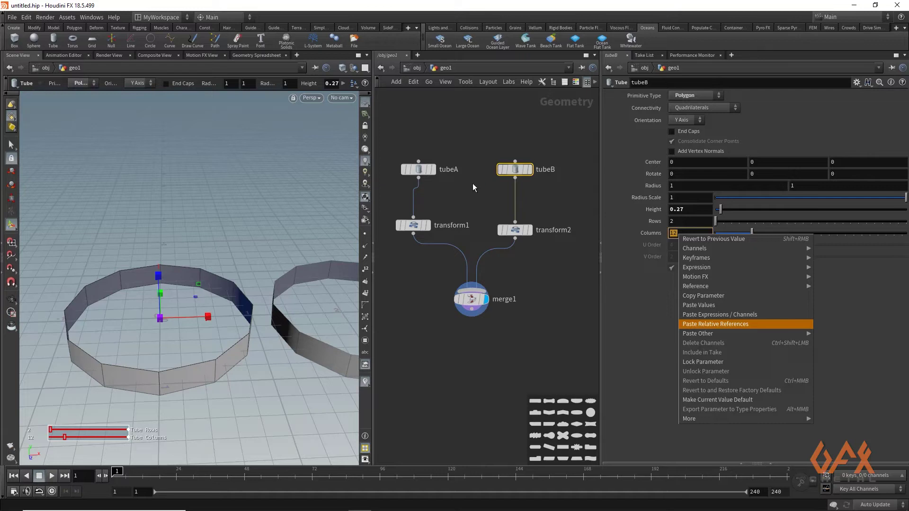
middle_click_drag(447, 194, 530, 195)
left_click(406, 198)
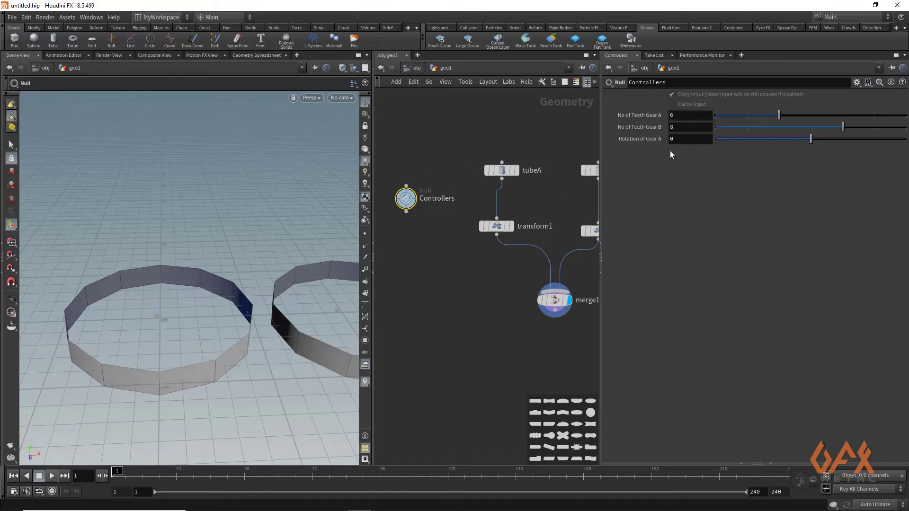
right_click(647, 127)
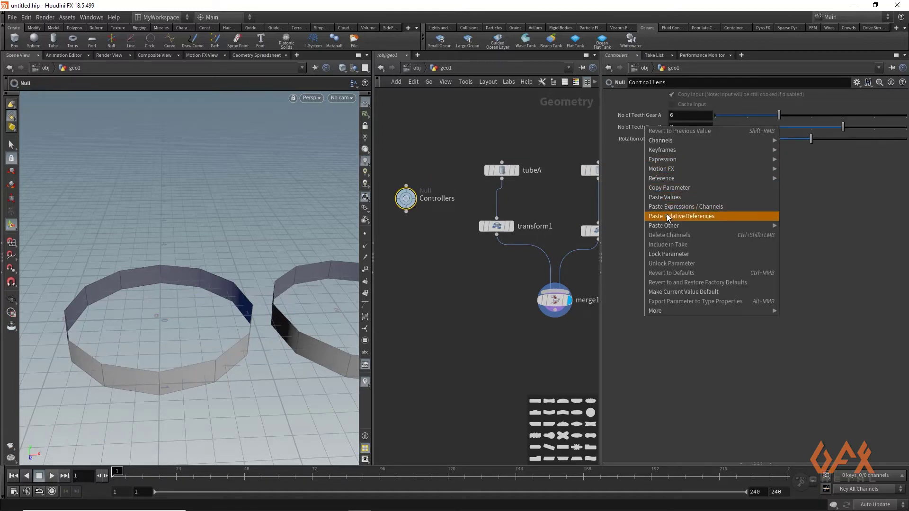
left_click(670, 188)
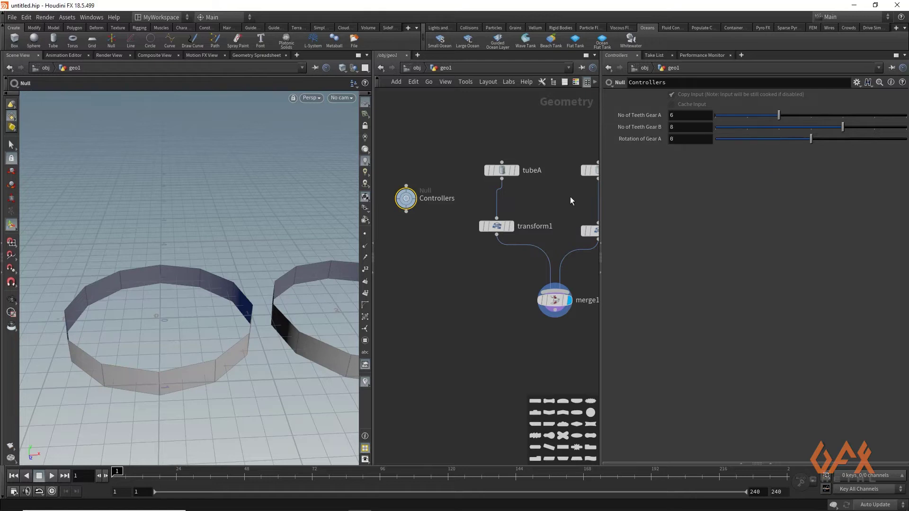
Paste a relative reference to tB into tubeB's Columns and append *2
middle_click_drag(592, 227, 496, 228)
left_click(508, 232)
left_click(502, 170)
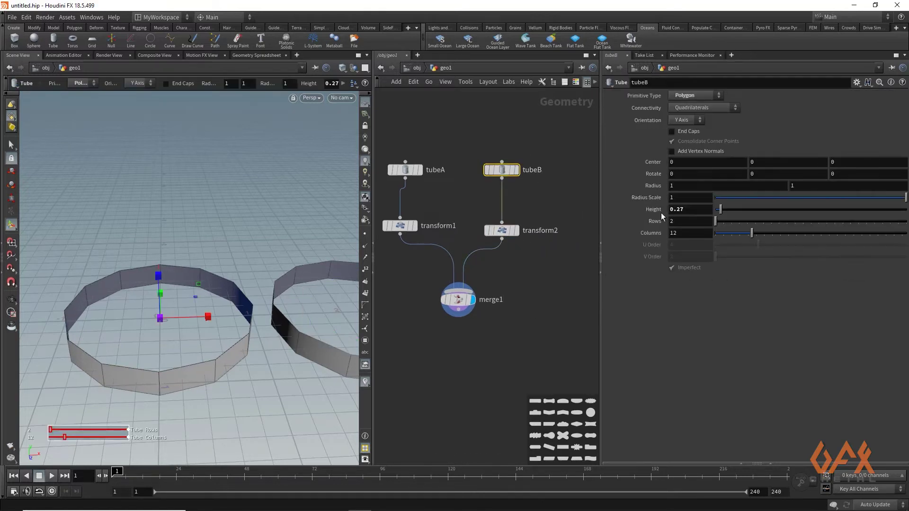
right_click(675, 234)
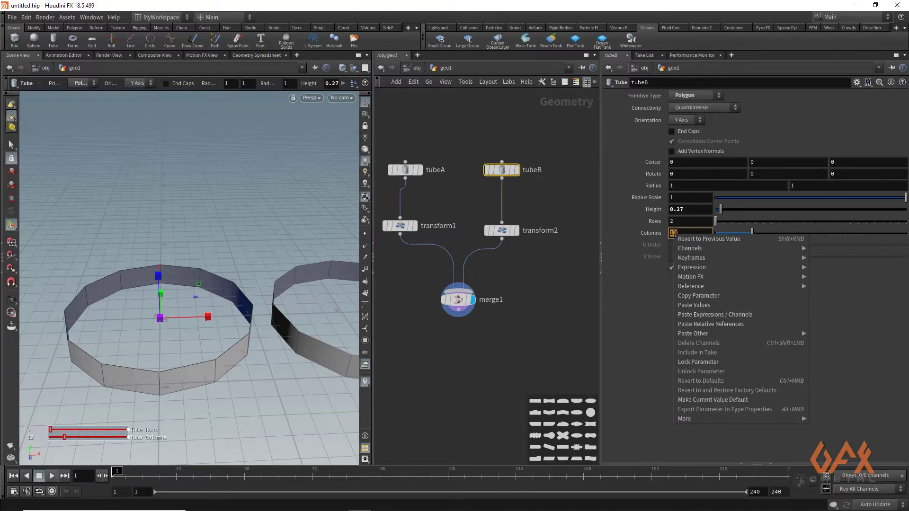
left_click(718, 324)
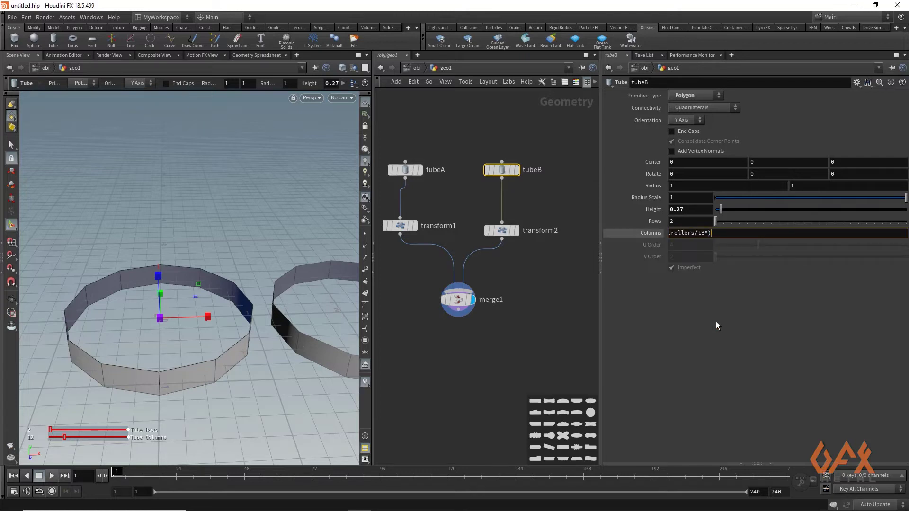
type("*2")
key("Return")
Check that tubeB's Columns evaluates to 16, then select tubeA to review it
key("Escape")
left_click_drag(253, 229, 240, 282)
key("Return")
left_click(658, 234)
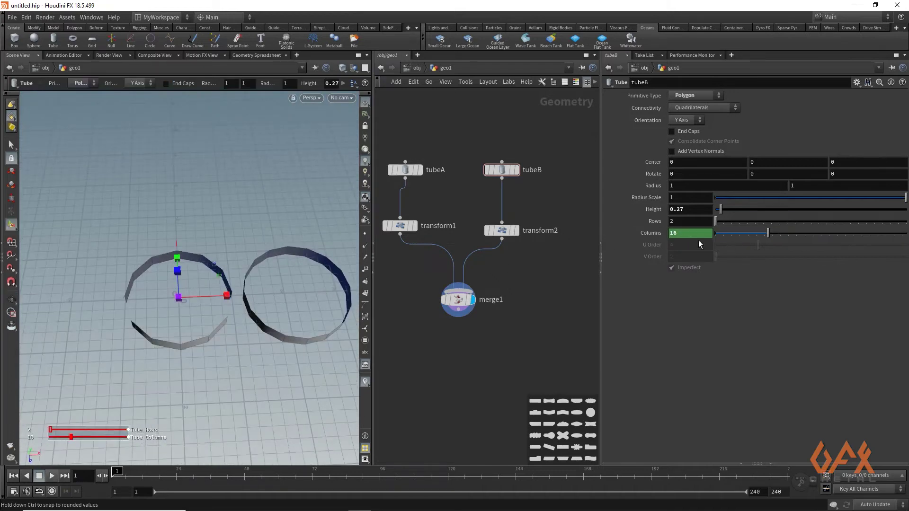
left_click(407, 168)
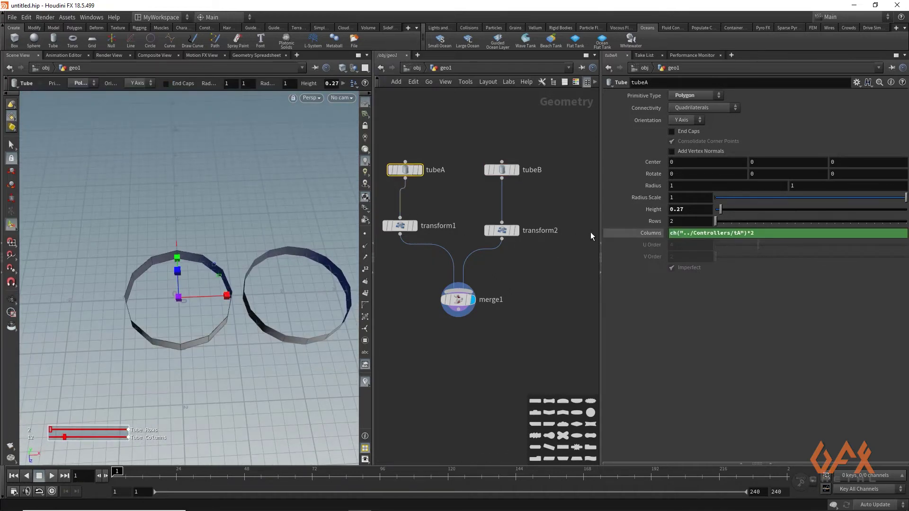
left_click(651, 234)
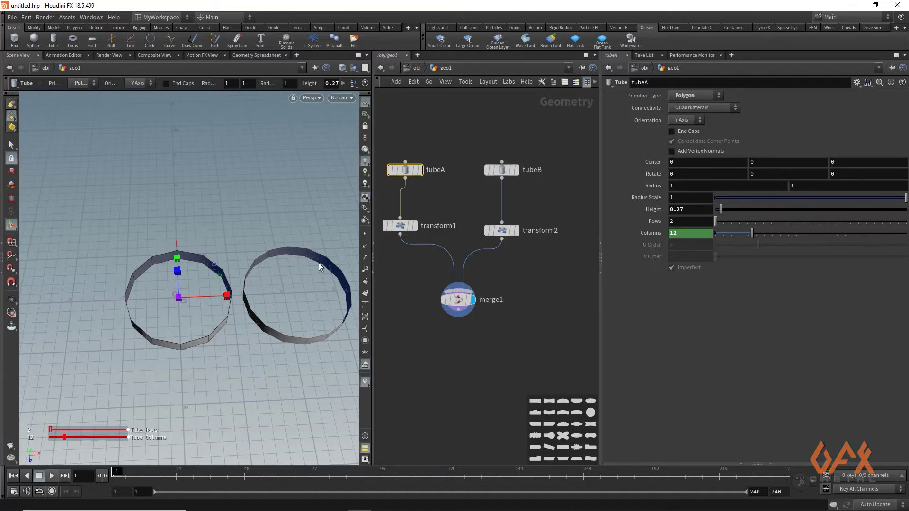
left_click_drag(274, 337, 249, 280, "alt")
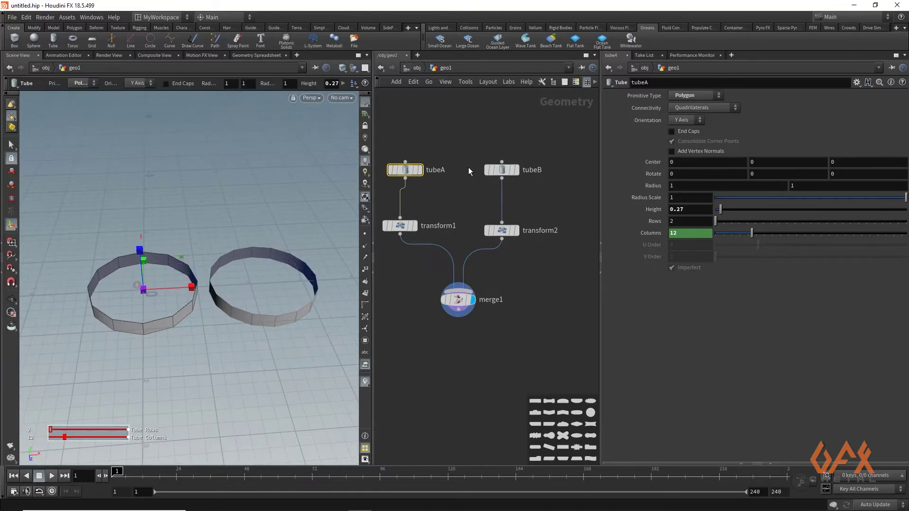
middle_click_drag(450, 200, 493, 194)
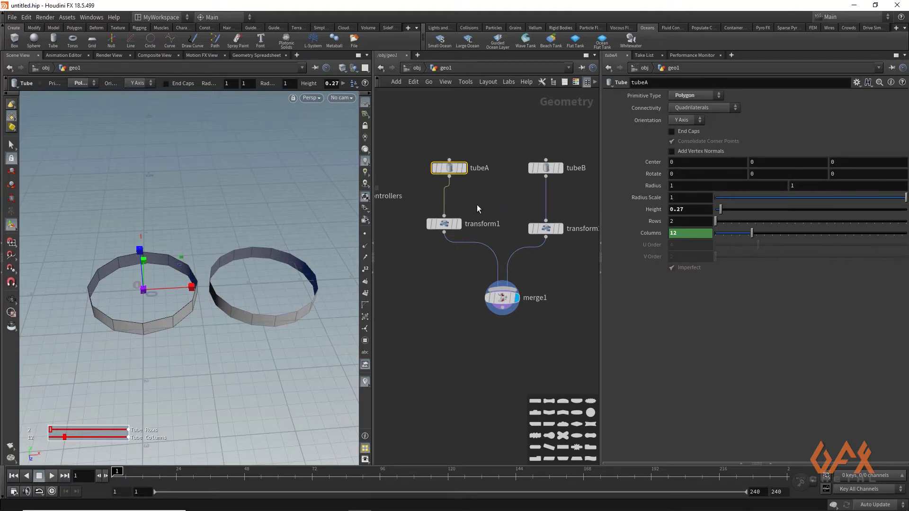
Set tubeB's Radius Scale to a relative reference of tubeA's radscale, followed by '*'
mouse_move(448, 226)
right_click(680, 198)
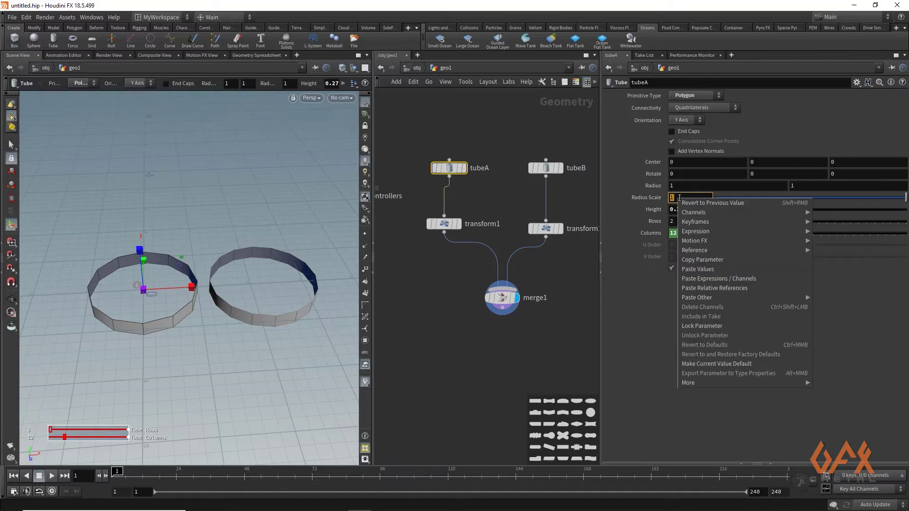
left_click(707, 262)
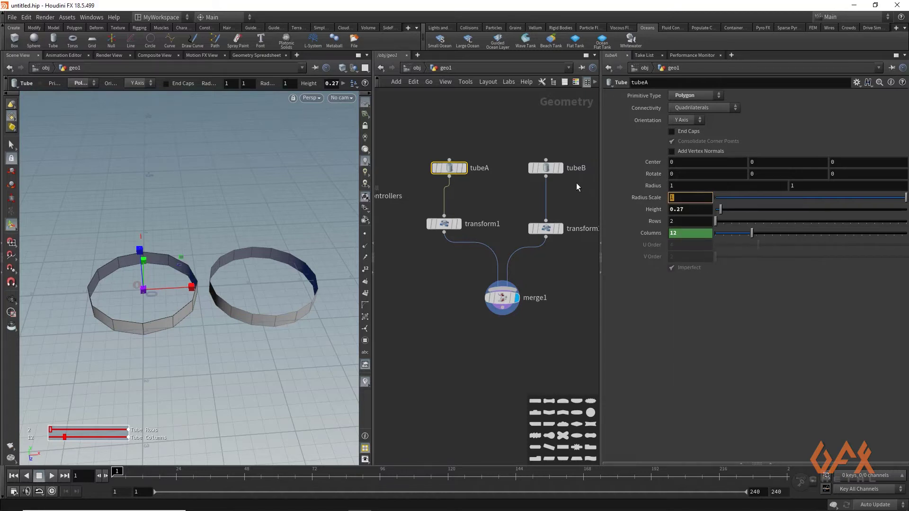
left_click(545, 167)
right_click(677, 198)
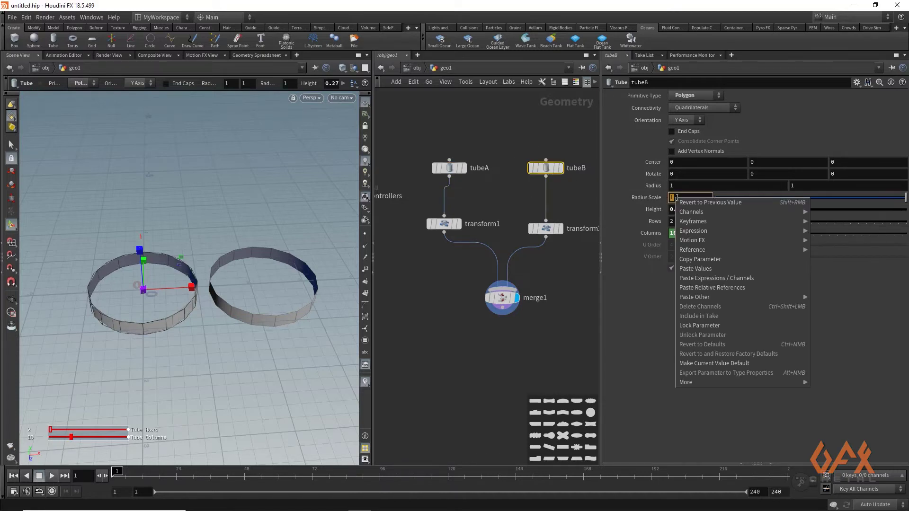
left_click(712, 288)
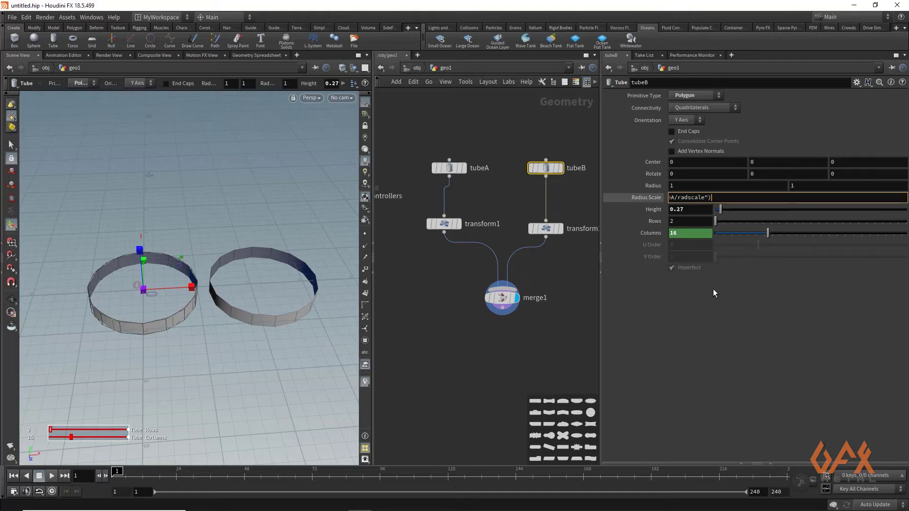
type("*")
Multiply tubeB's Radius Scale by the Controllers Gear B teeth (tB) reference, followed by '/'
middle_click_drag(485, 194, 532, 195)
left_click(402, 196)
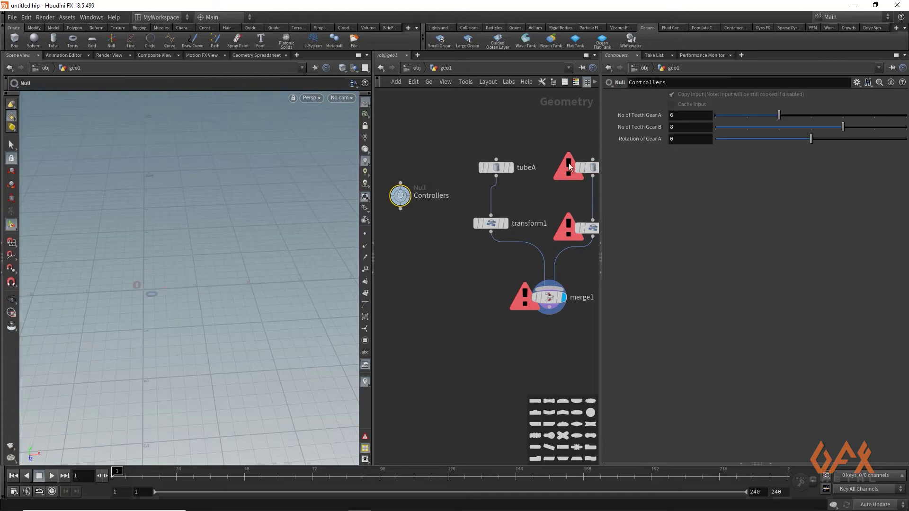
right_click(650, 130)
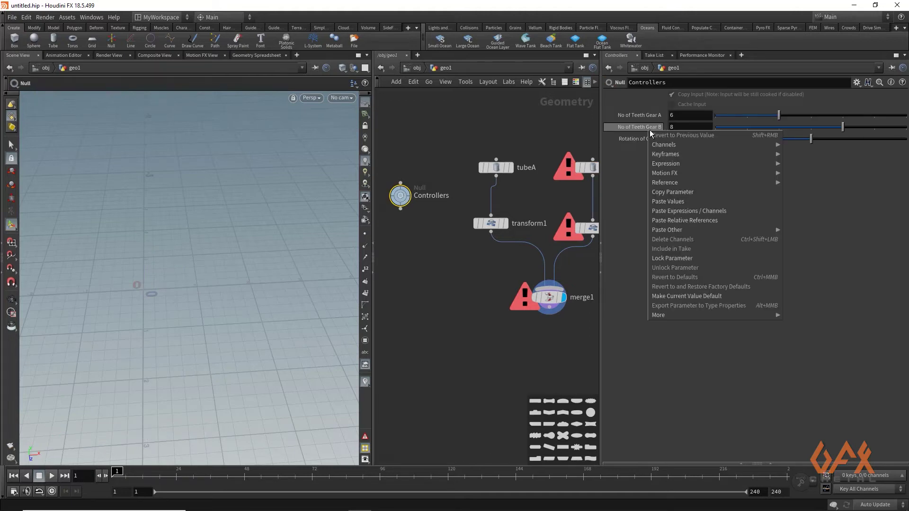
left_click(660, 192)
middle_click_drag(558, 204, 465, 206)
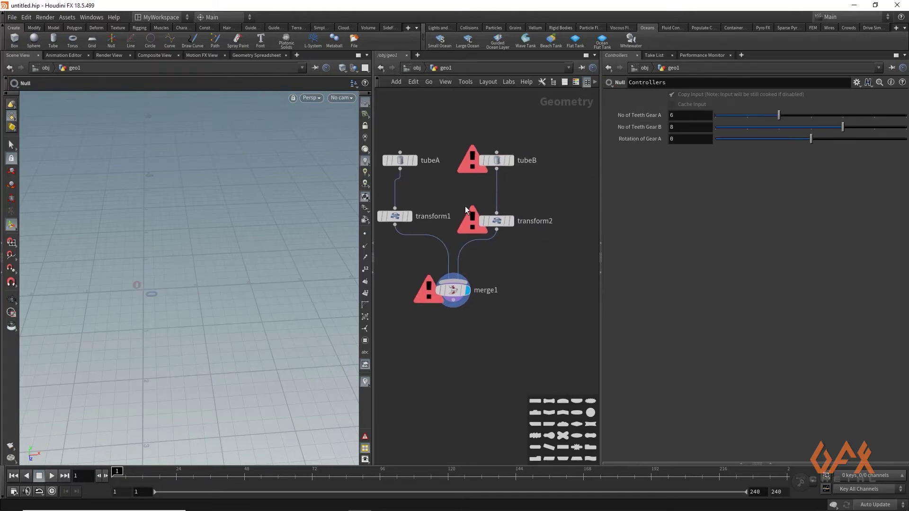
left_click(497, 160)
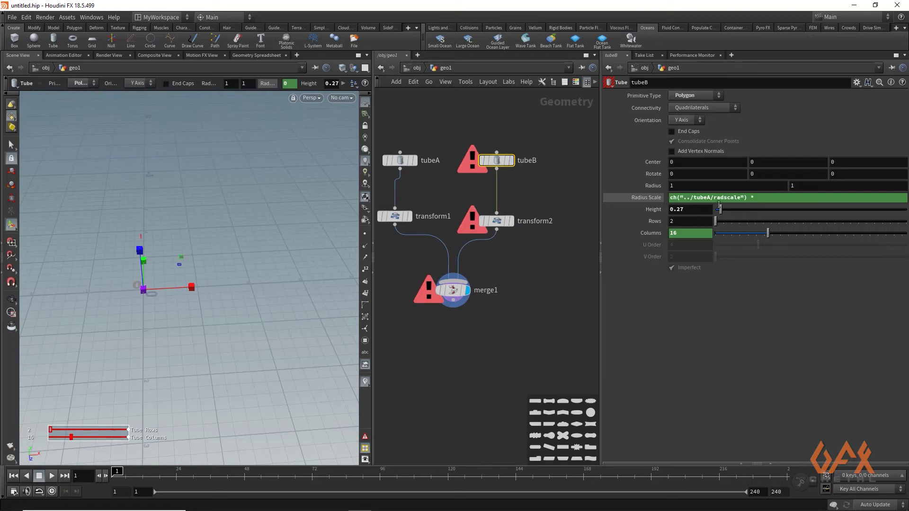
right_click(758, 198)
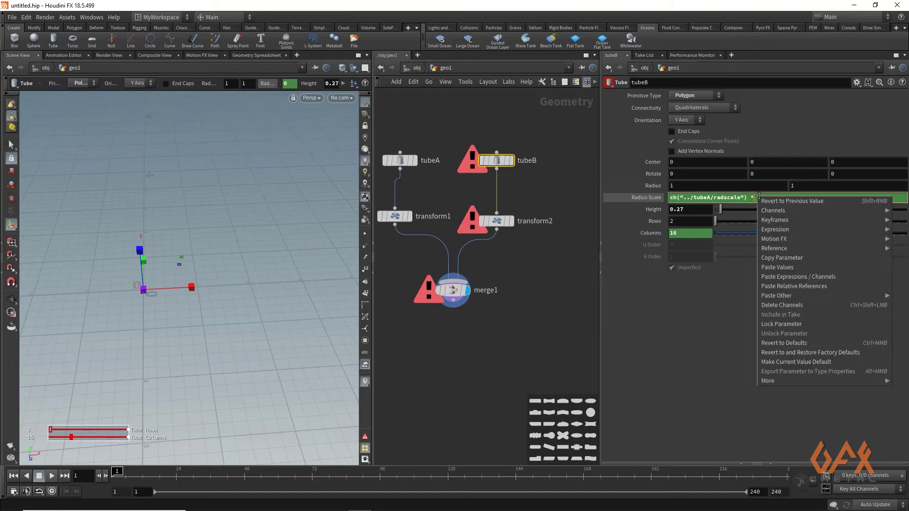
left_click(794, 286)
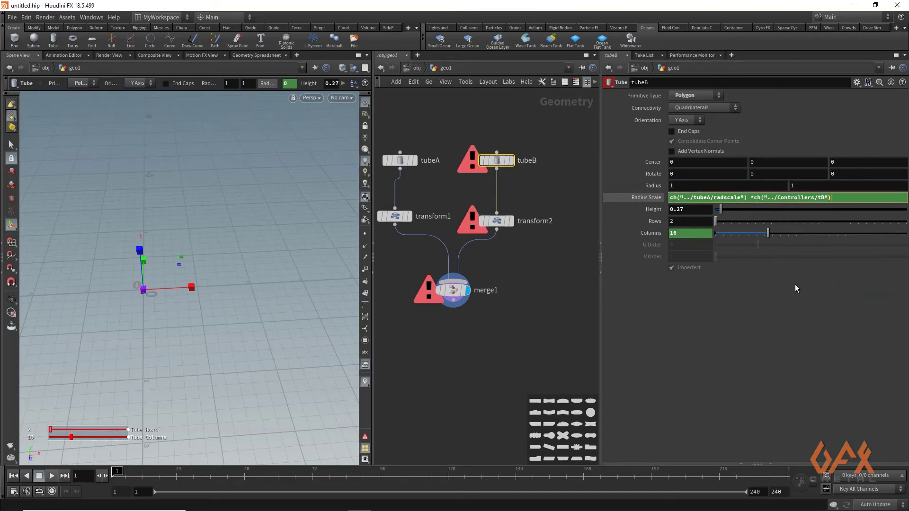
type("/")
Divide tubeB's Radius Scale by the Controllers Gear A teeth (tA) reference, giving 1.33
middle_click_drag(436, 185, 473, 180)
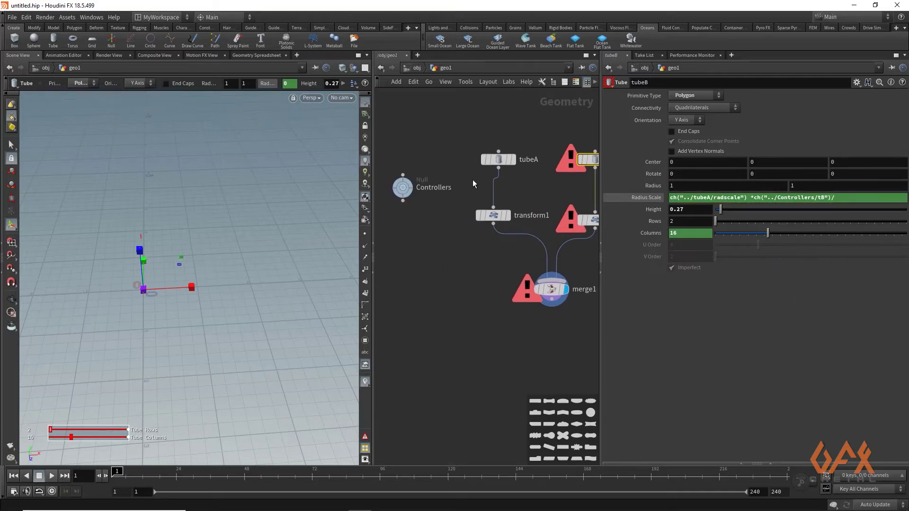
left_click(403, 188)
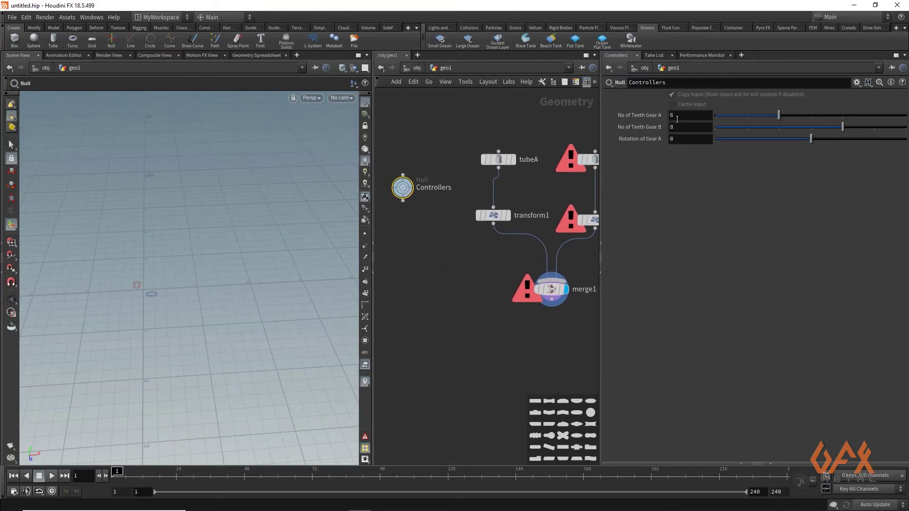
right_click(660, 115)
left_click(641, 177)
middle_click_drag(540, 189, 448, 186)
left_click(502, 156)
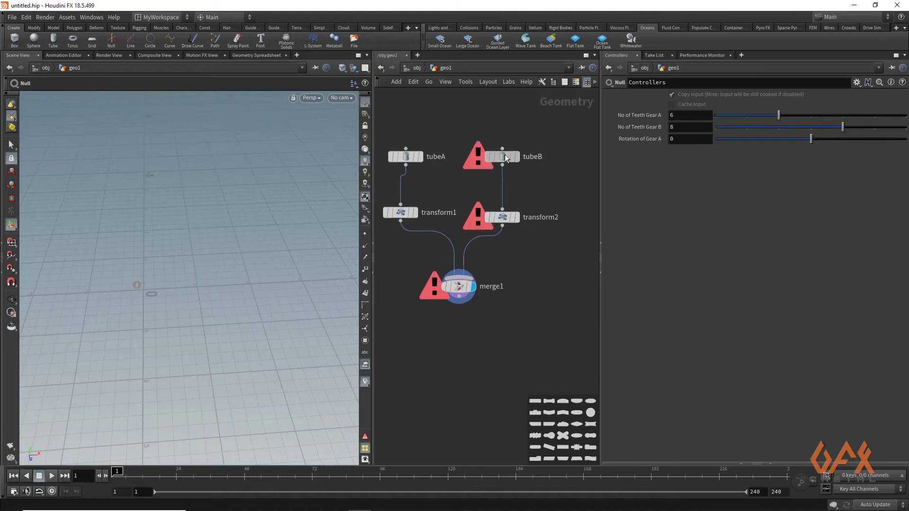
right_click(848, 198)
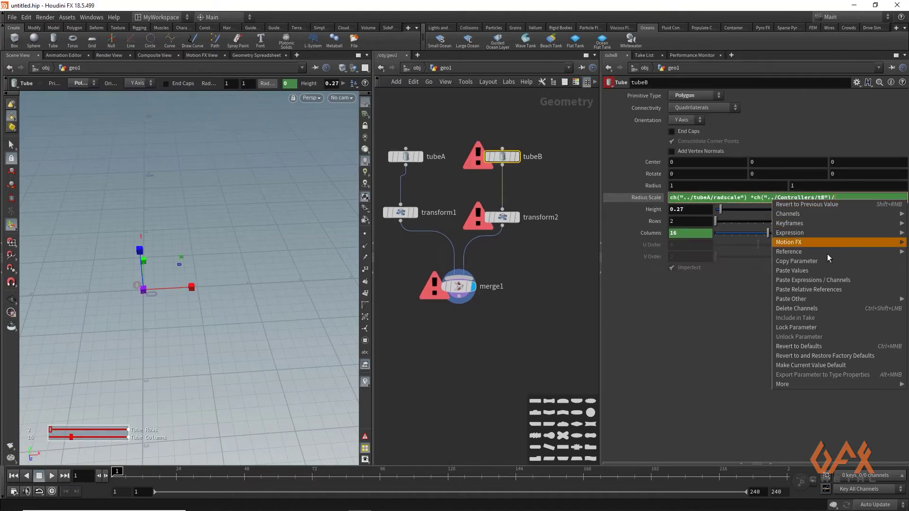
left_click(822, 291)
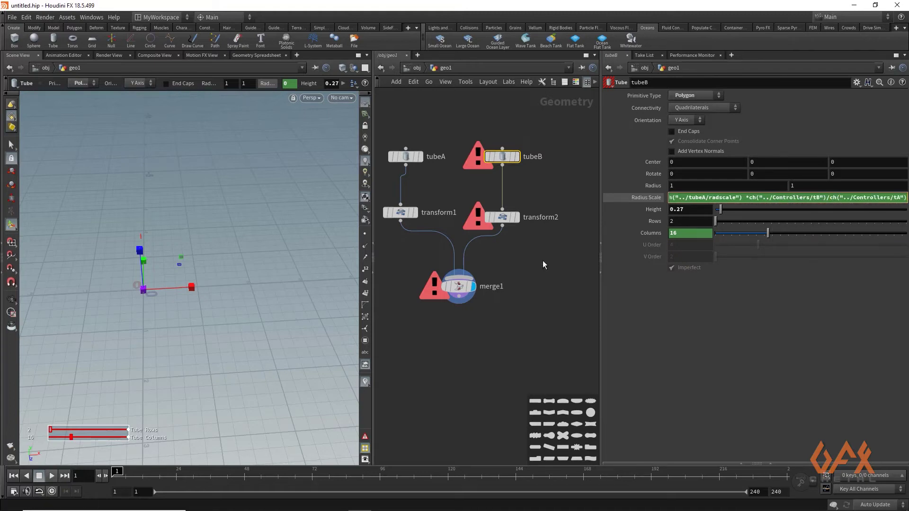
Drag transform2's X handle to shift tubeB right to 2.51005
left_click_drag(322, 223, 327, 258, "alt")
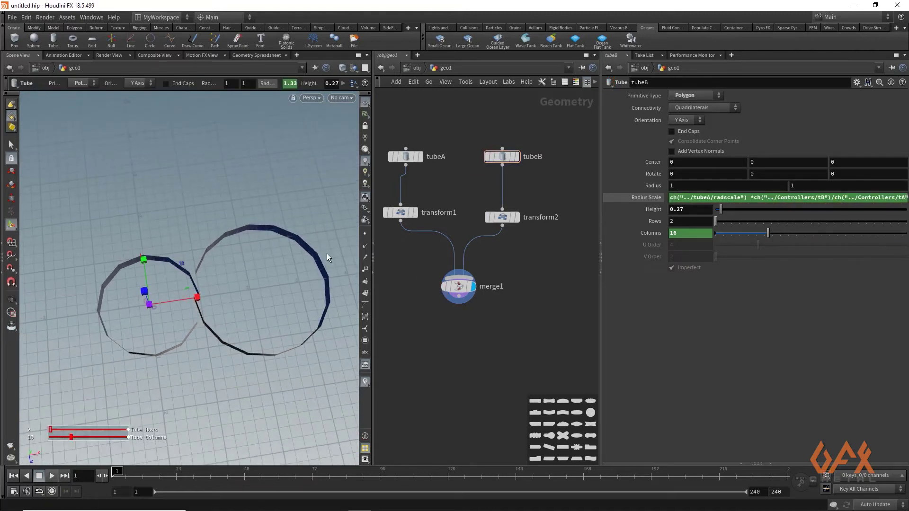
left_click(504, 217)
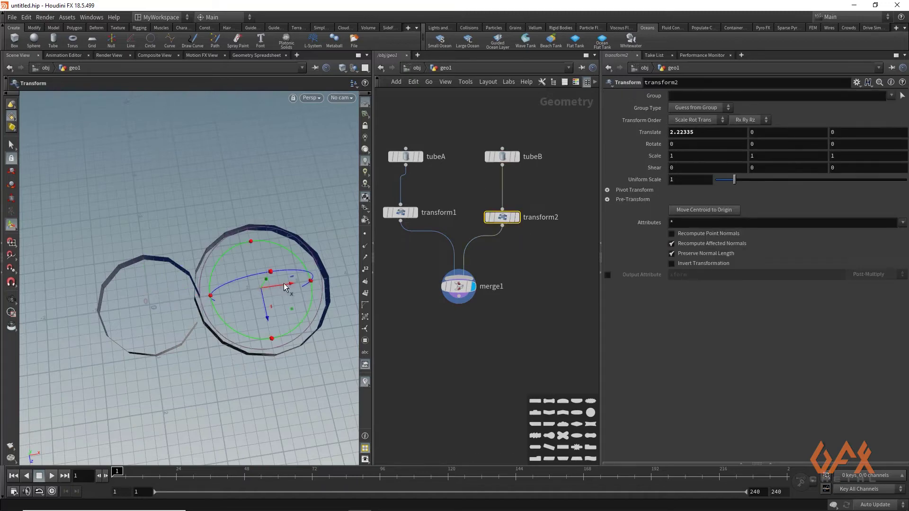
left_click_drag(286, 288, 300, 285)
key("Escape")
left_click_drag(118, 211, 148, 179)
key("Return")
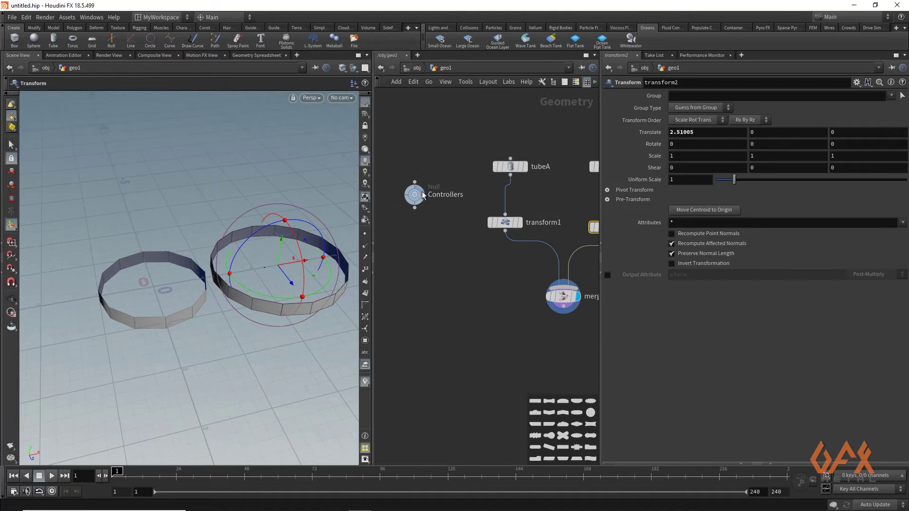
left_click(417, 194)
Set No of Teeth Gear B to 10, enlarging the second ring
double_click(674, 126)
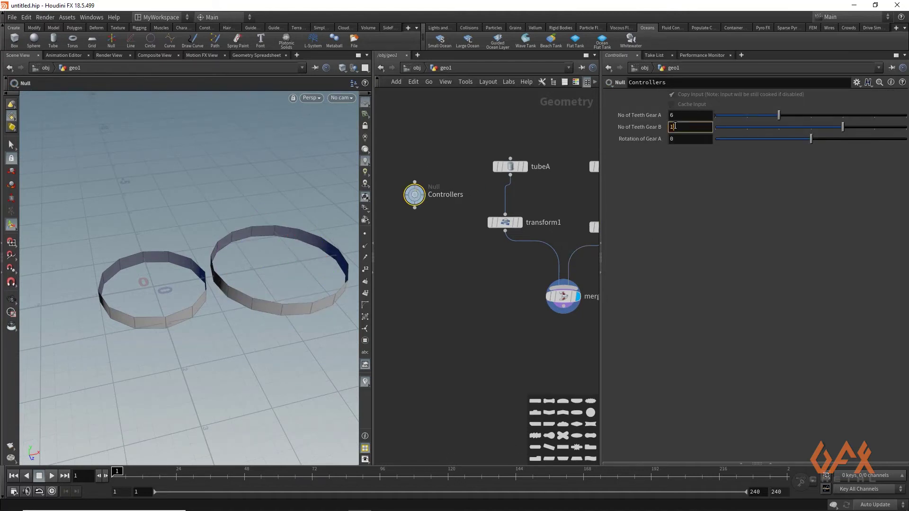
type("10")
key("Return")
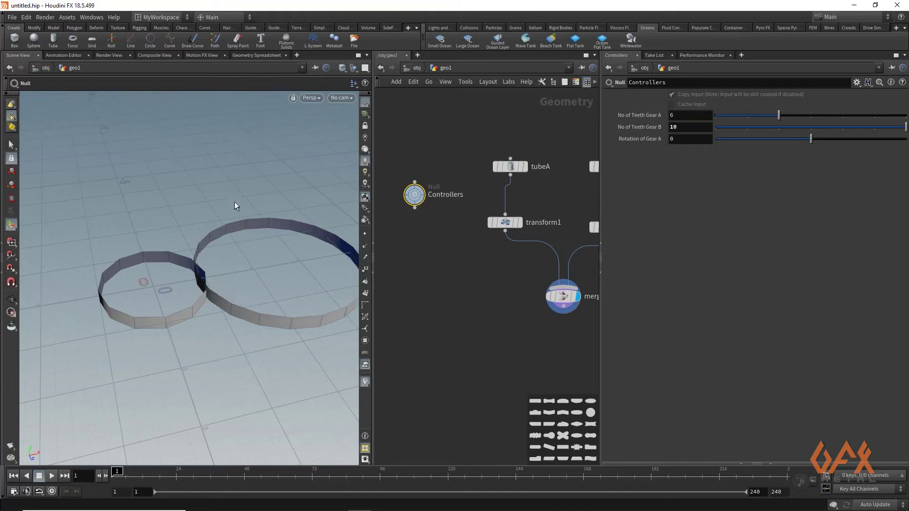
key("Escape")
mouse_move(182, 290)
left_mouse_down()
mouse_move(178, 271)
mouse_move(262, 268)
mouse_move(179, 304)
mouse_move(196, 293)
left_mouse_up()
key("Return")
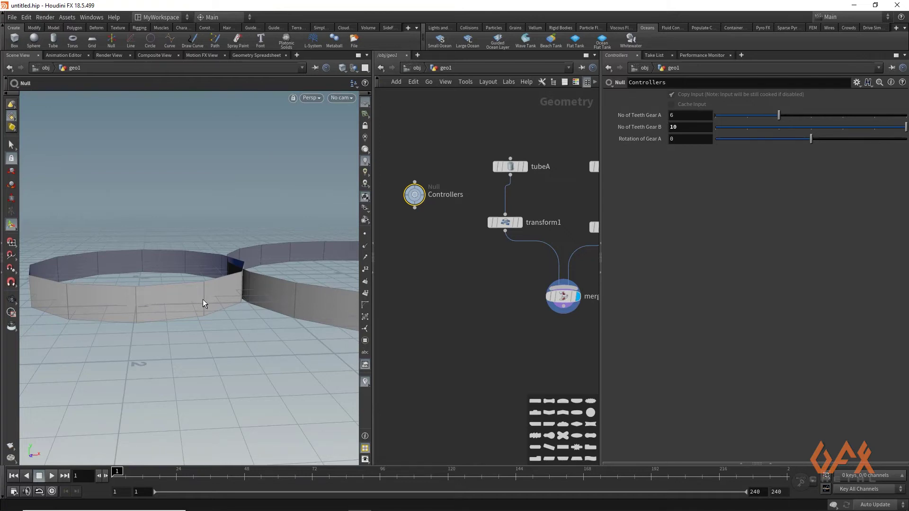
left_click_drag(146, 316, 162, 252)
key("Escape")
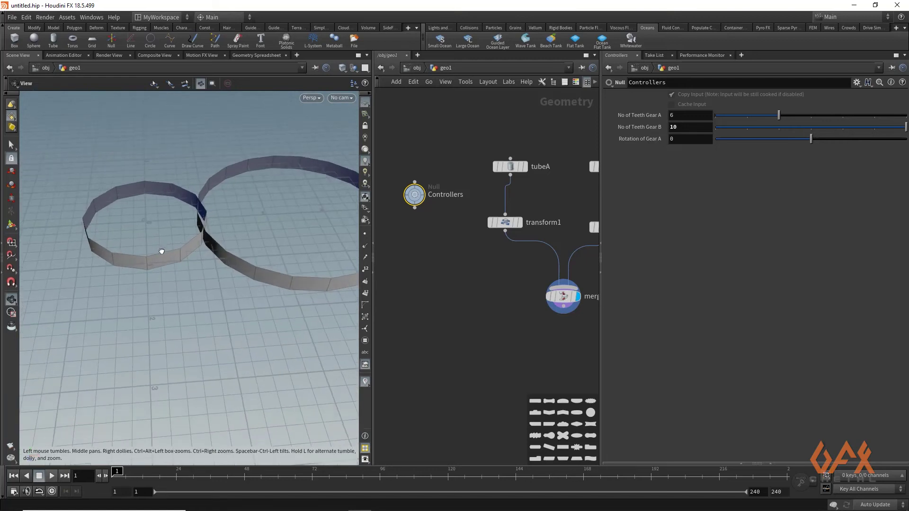
key("Return")
Move the second ring right with transform2 to Translate X 3.25225
middle_click_drag(522, 313, 457, 266)
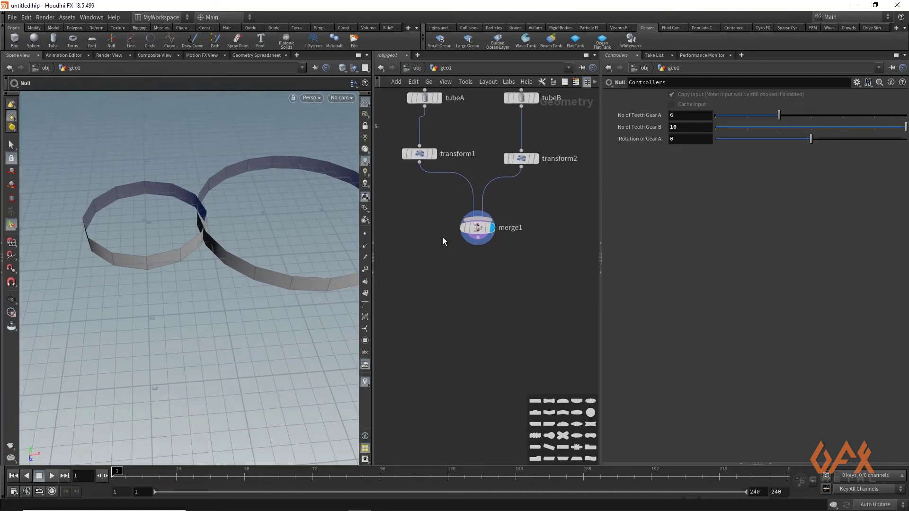
left_click(521, 159)
left_click_drag(259, 202, 320, 209)
key("Return")
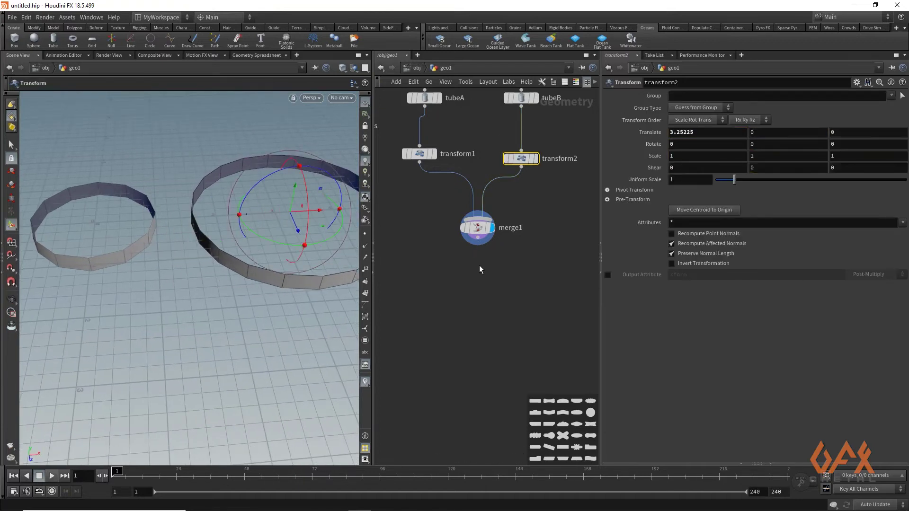
left_click_drag(477, 238, 477, 298)
type("poly")
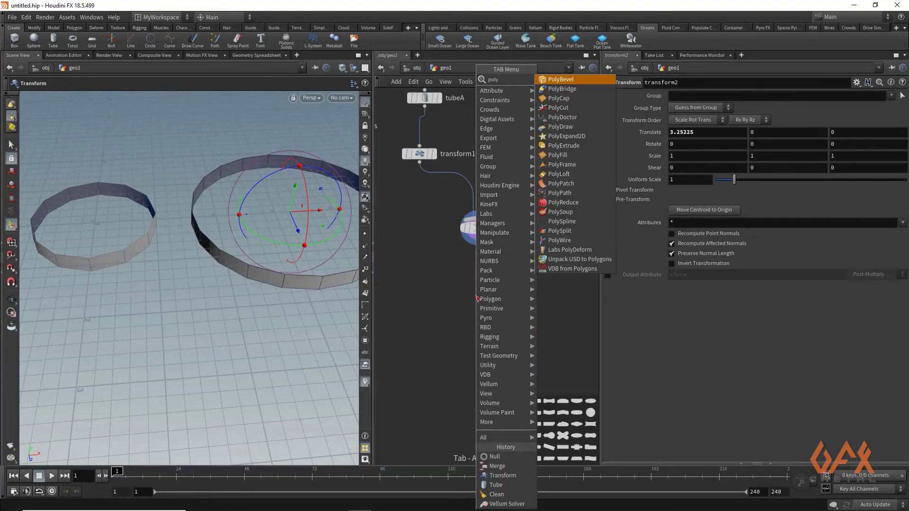
type("ex")
Add a PolyExtrude after merge1 with Distance -0.477, Output Back on, back group extrudeBack
key("Return")
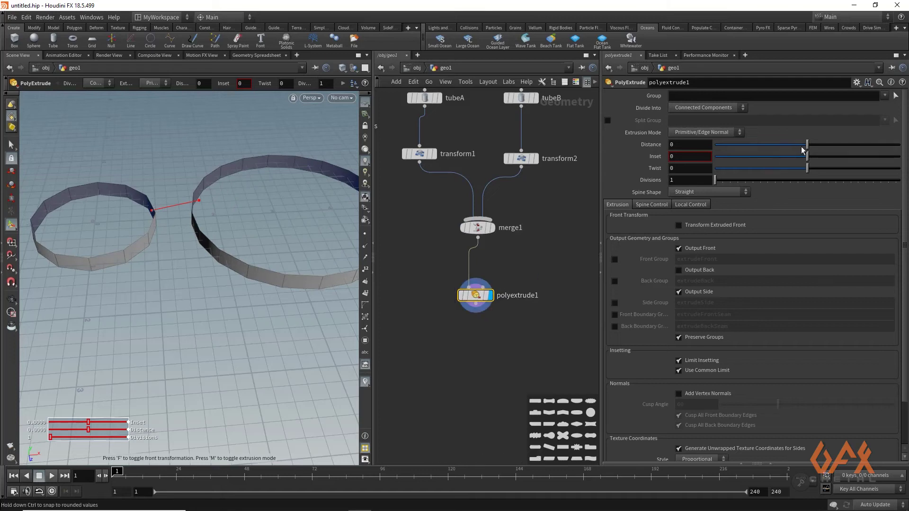
left_click_drag(808, 148, 763, 149)
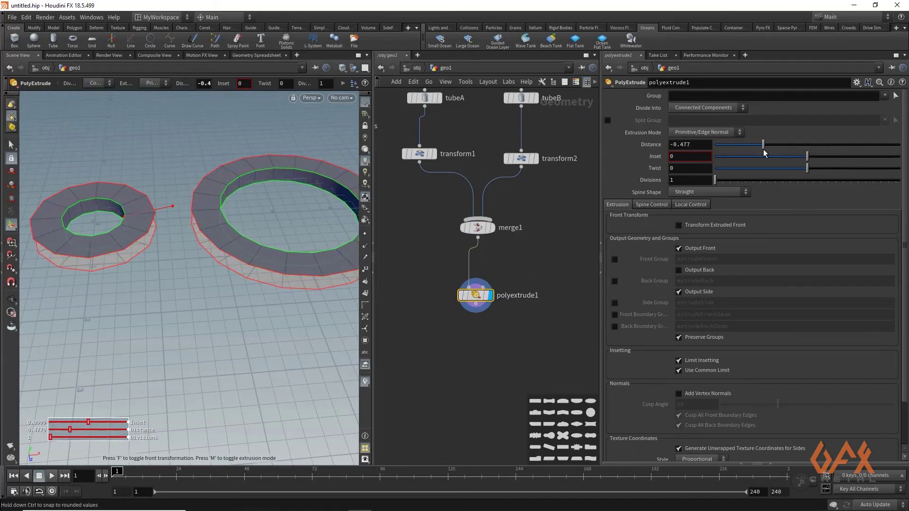
left_click(678, 271)
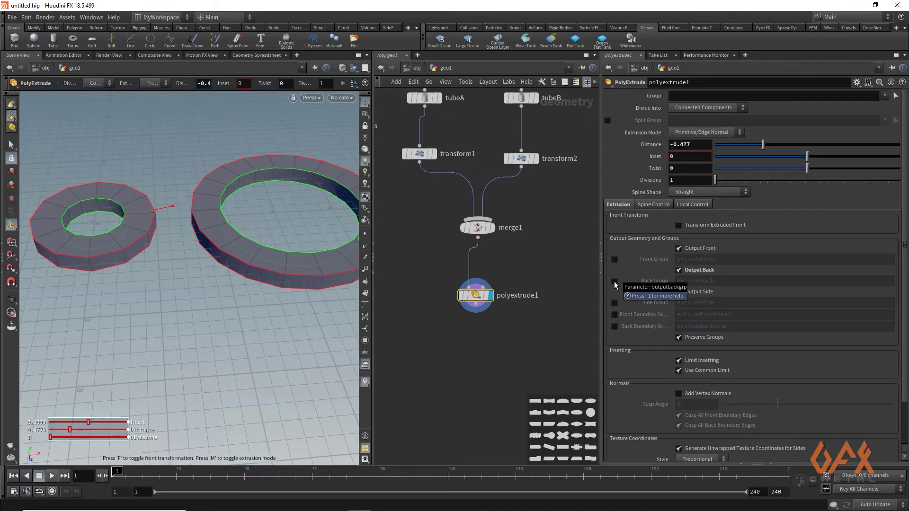
left_click(615, 282)
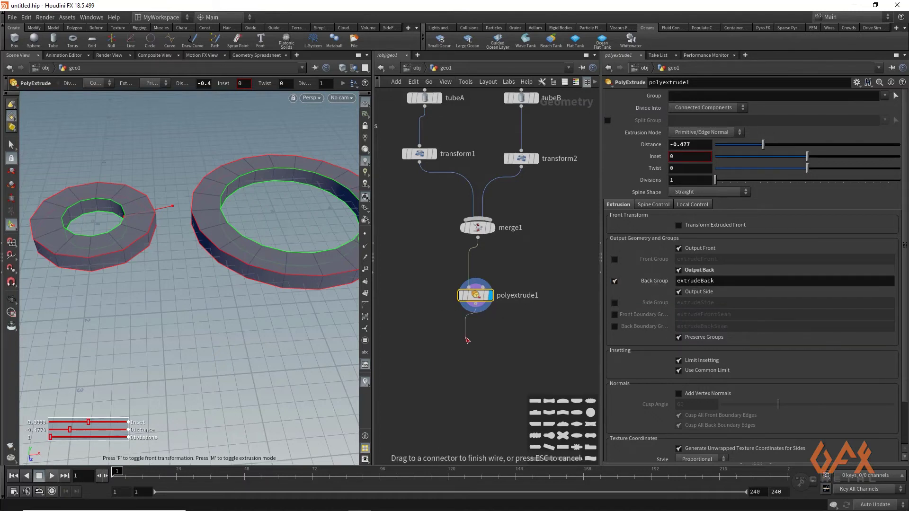
Add a Reverse node under polyextrude1 and display it
key("Tab")
type("reve")
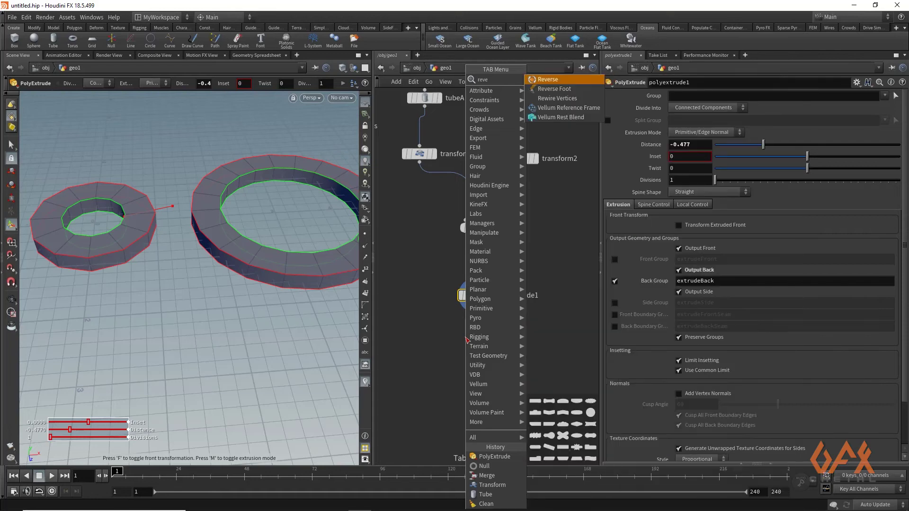
key("Return")
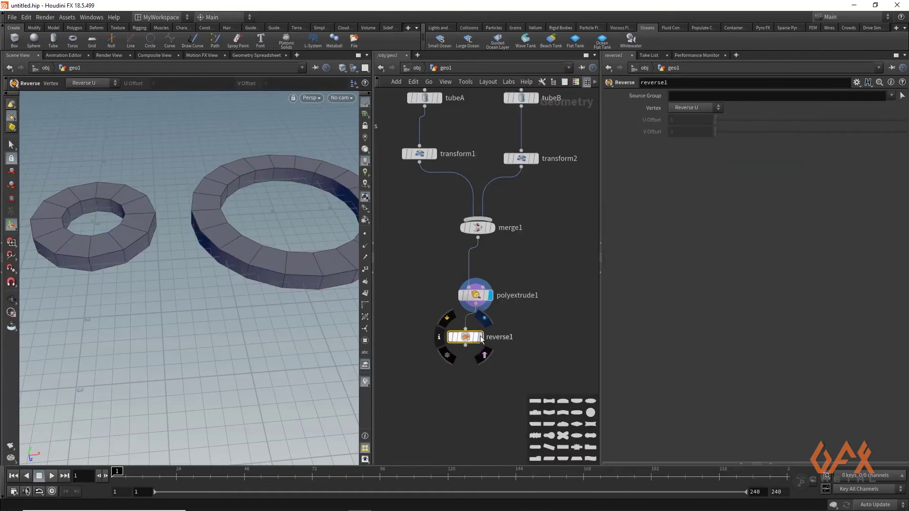
left_click(481, 337)
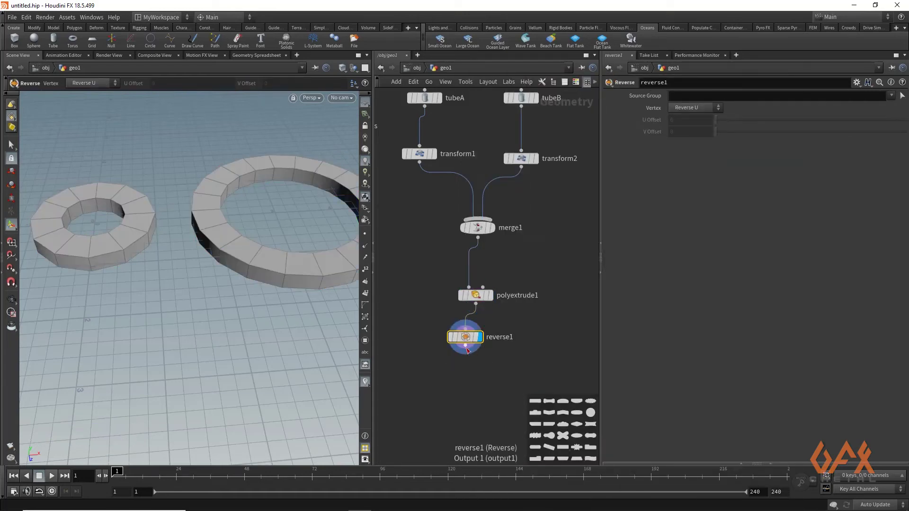
Add and display a Group by Range node under reverse1, replacing a mistaken Group Rename
left_click_drag(465, 348, 451, 387)
key("Tab")
type("gr")
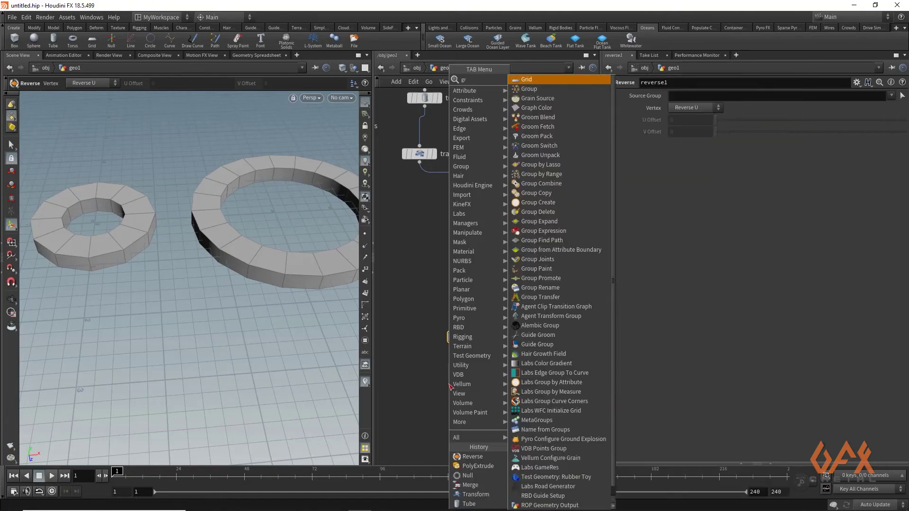
type("oup ren")
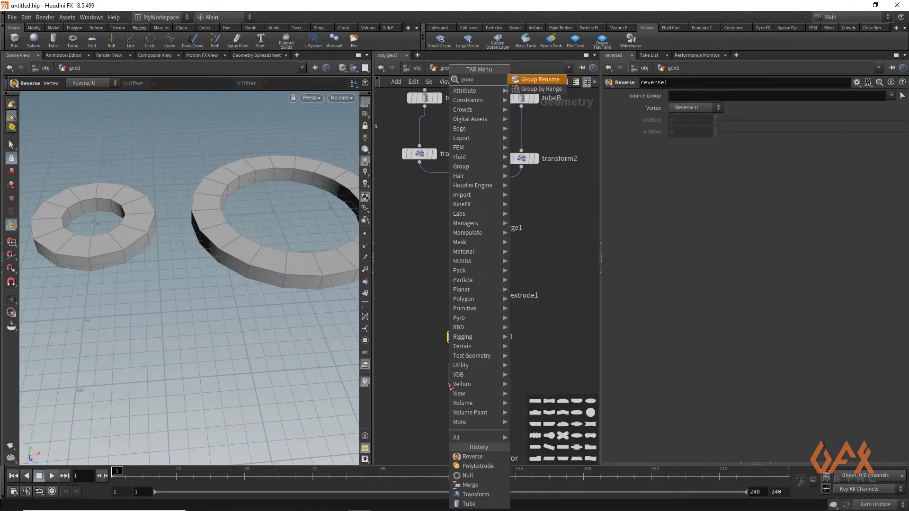
key("Return")
key("Delete")
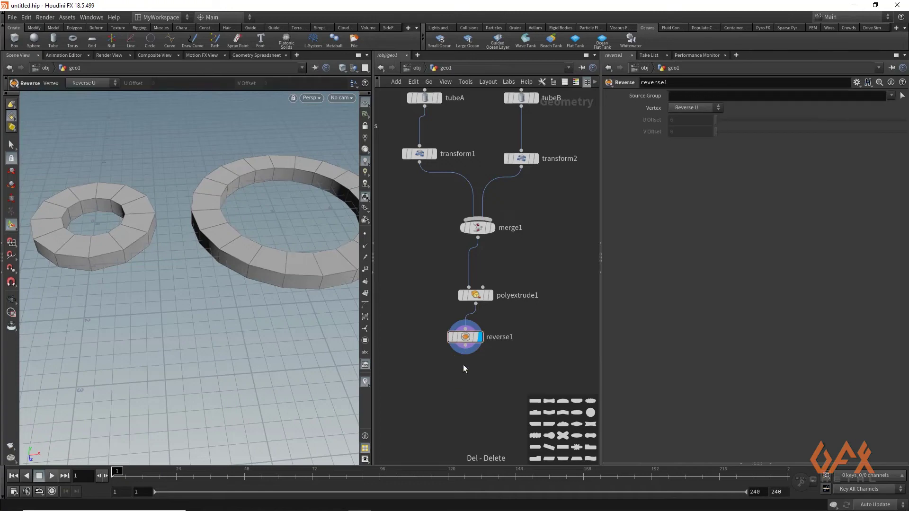
left_click_drag(466, 348, 437, 385)
key("Tab")
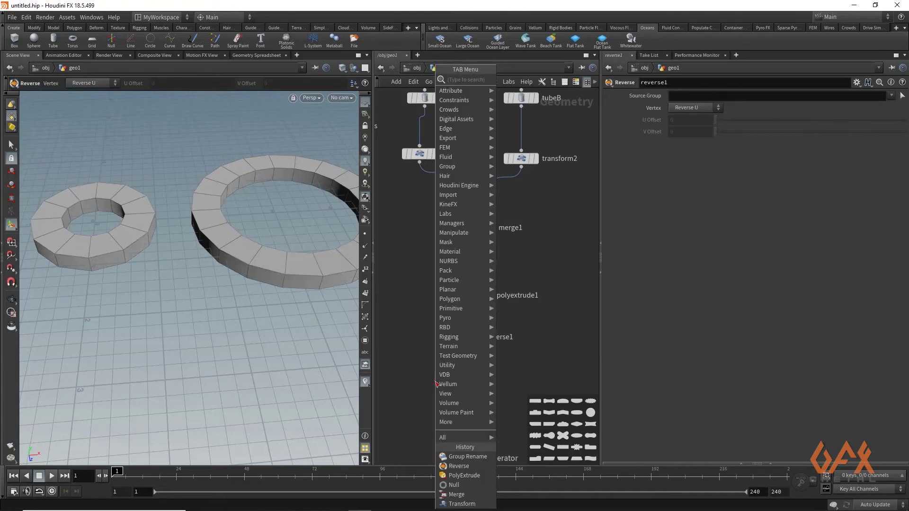
type("grour")
key("Down")
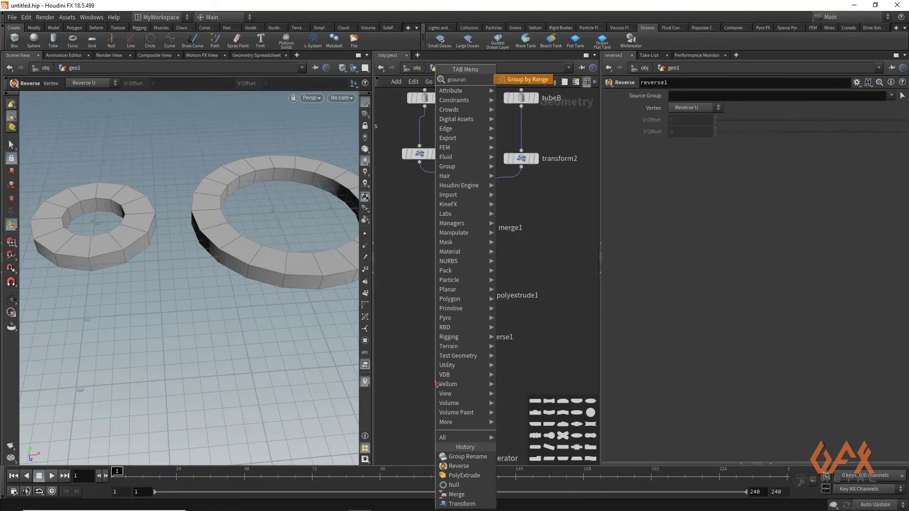
key("Return")
left_click(435, 381)
left_click(453, 382)
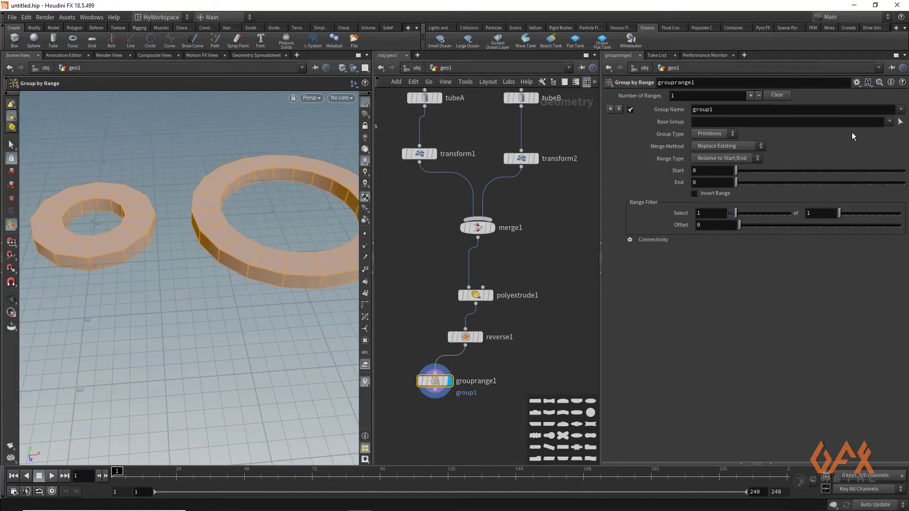
Set the base group to extrudeBack, Range Filter 1 of 2, and name the group altprim
left_click(888, 121)
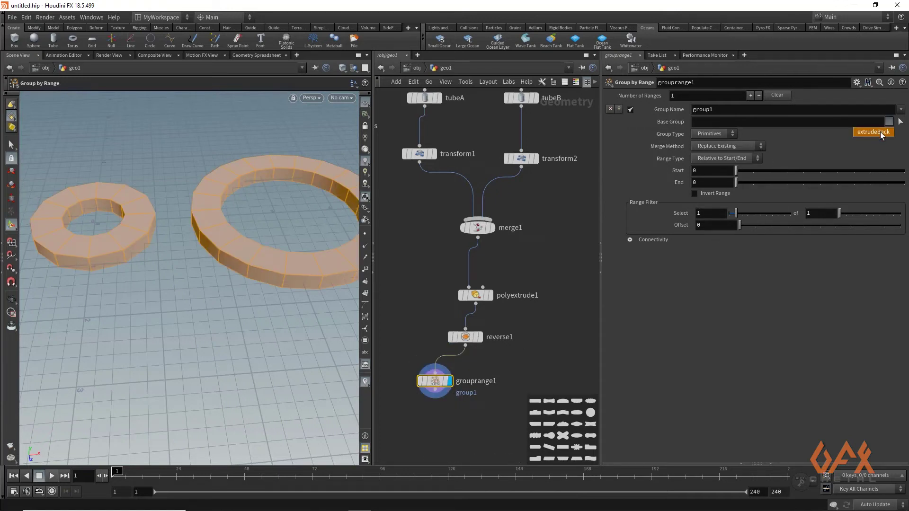
left_click(883, 135)
key("Escape")
mouse_move(189, 255)
left_mouse_down()
mouse_move(152, 223)
mouse_move(189, 229)
mouse_move(201, 244)
mouse_move(188, 250)
left_mouse_up()
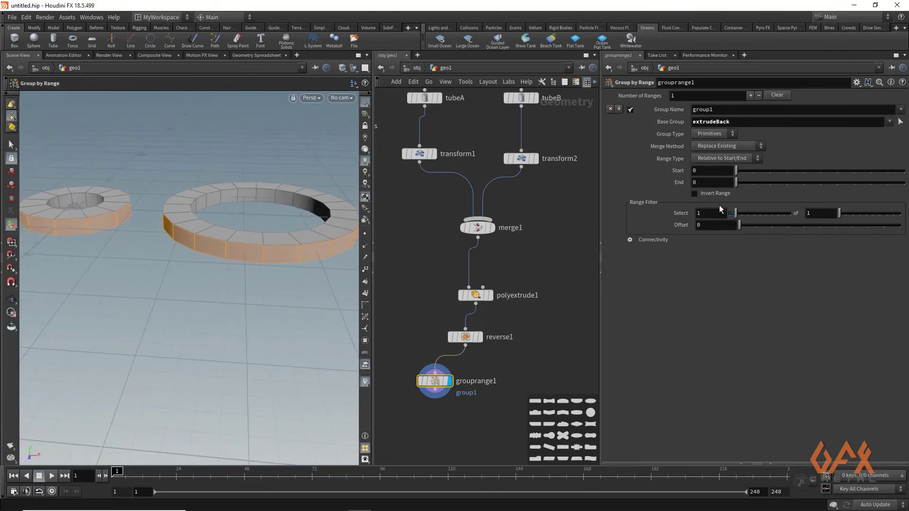
left_click_drag(842, 218, 848, 218)
key("Escape")
left_click_drag(156, 214, 250, 232)
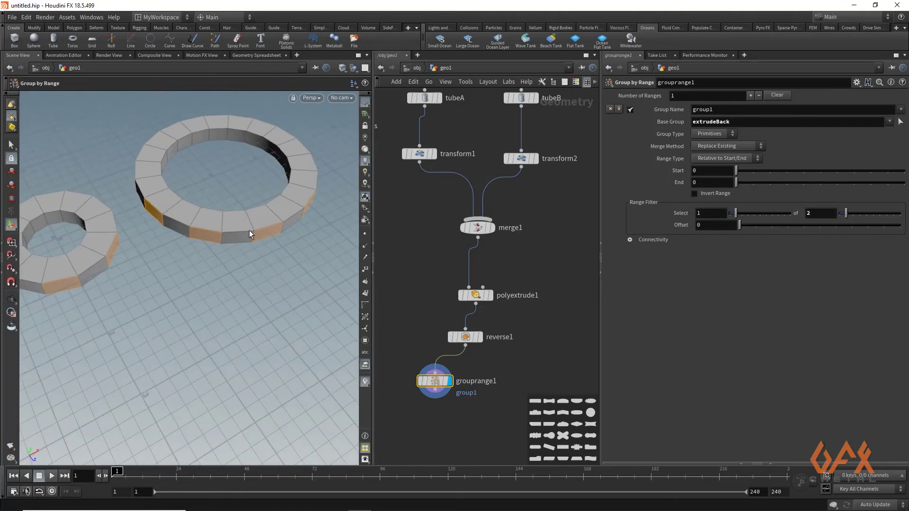
left_click(717, 110)
type("altp")
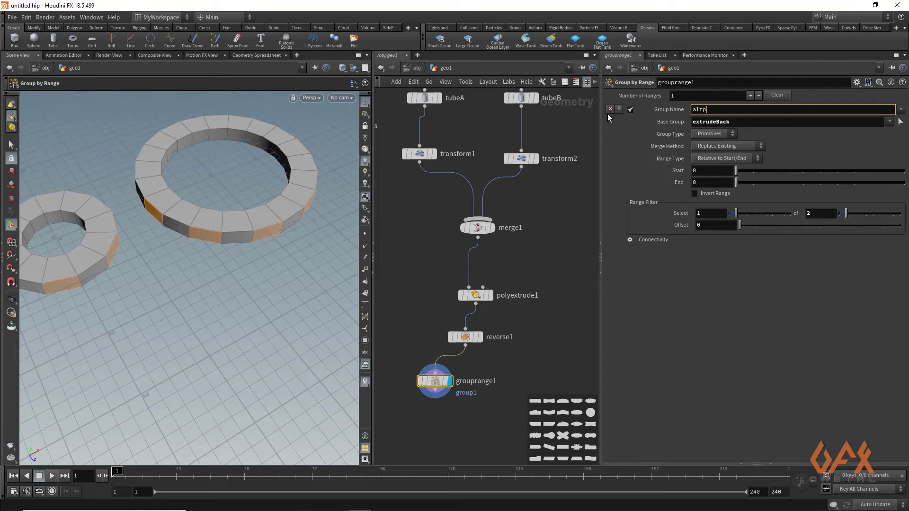
type("rim")
middle_click_drag(435, 409, 452, 344)
left_click_drag(451, 333, 452, 359)
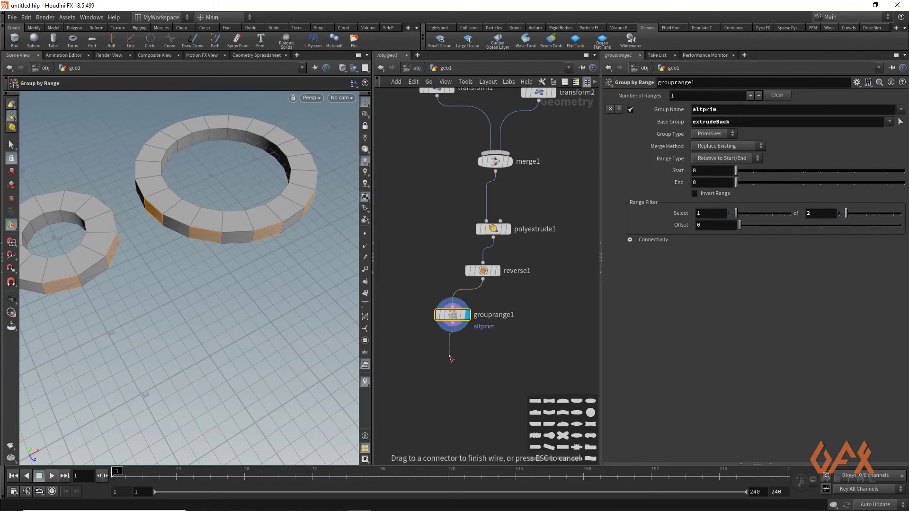
key("Tab")
Add polyextrude2 on the altprim group, extruding 0.462 with 0.056 inset to form teeth
type("polye")
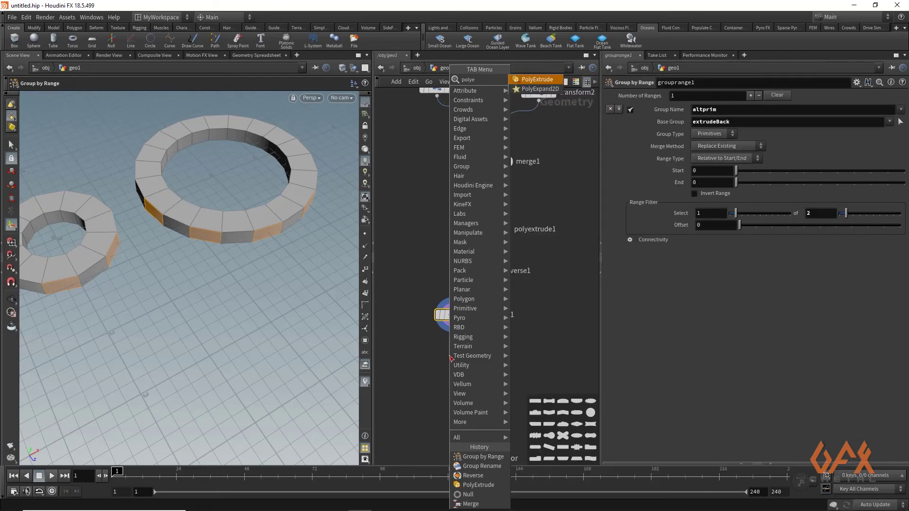
key("Return")
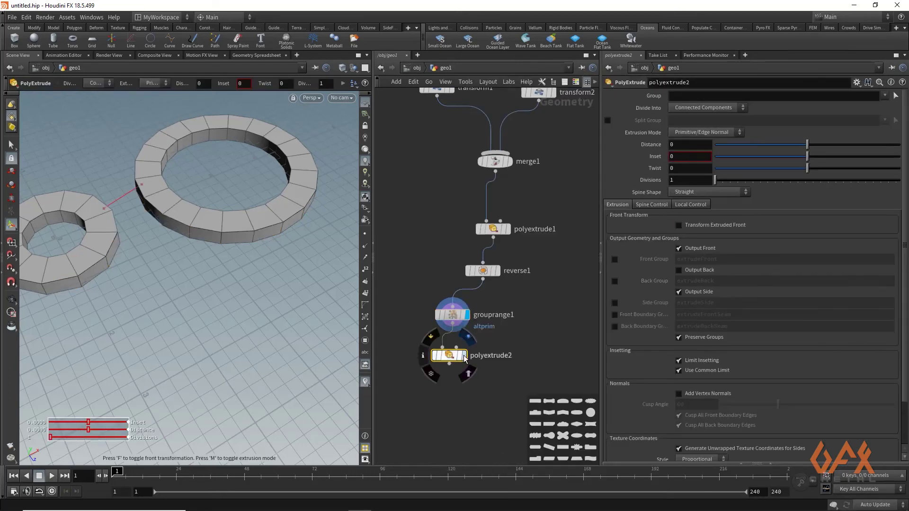
left_click(885, 95)
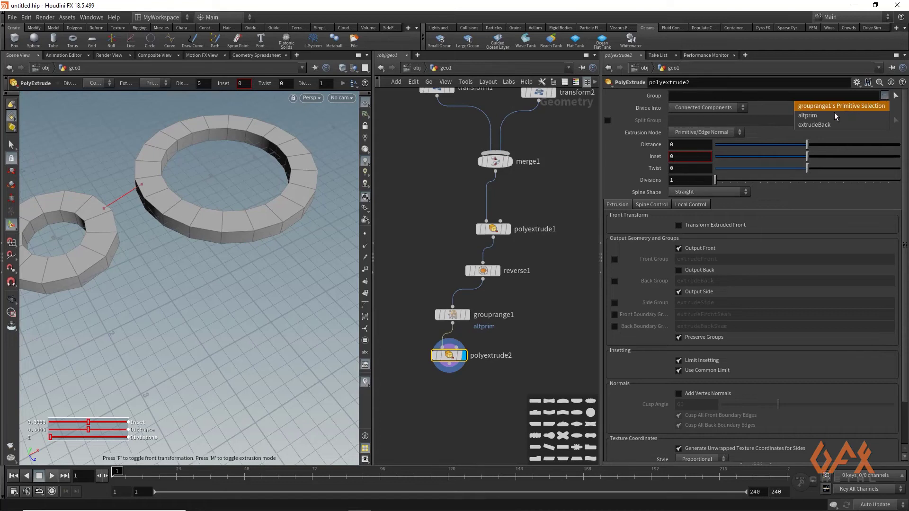
left_click(832, 118)
mouse_move(808, 144)
left_mouse_down()
mouse_move(851, 148)
mouse_move(813, 160)
left_mouse_up()
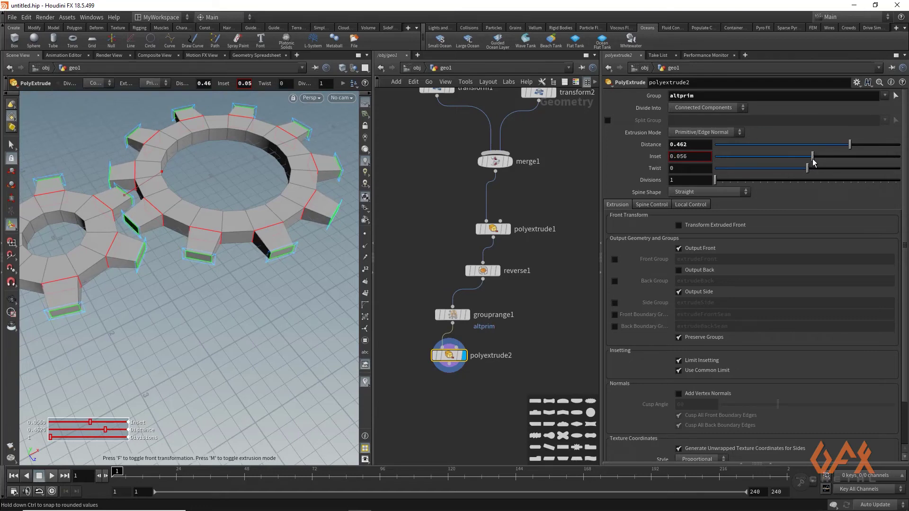
key("Escape")
left_click_drag(156, 143, 121, 175)
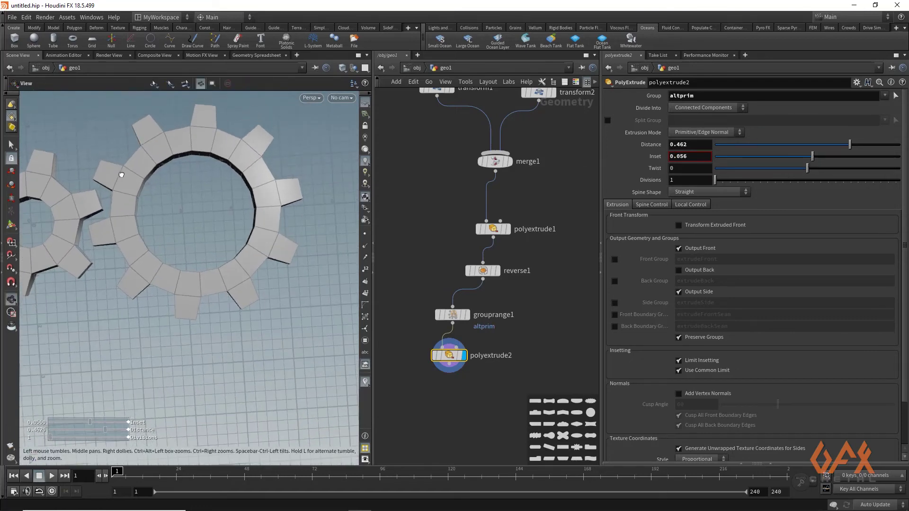
Shift transform2 to Translate X 3.13933 so the gear teeth mesh
middle_click_drag(477, 198, 470, 338)
left_click(524, 237)
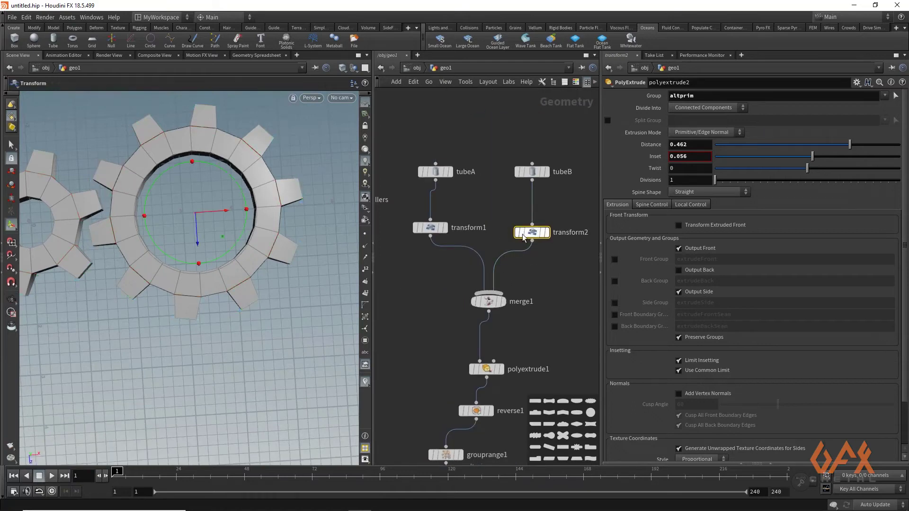
middle_click_drag(162, 202, 254, 226)
left_click_drag(254, 221, 232, 220)
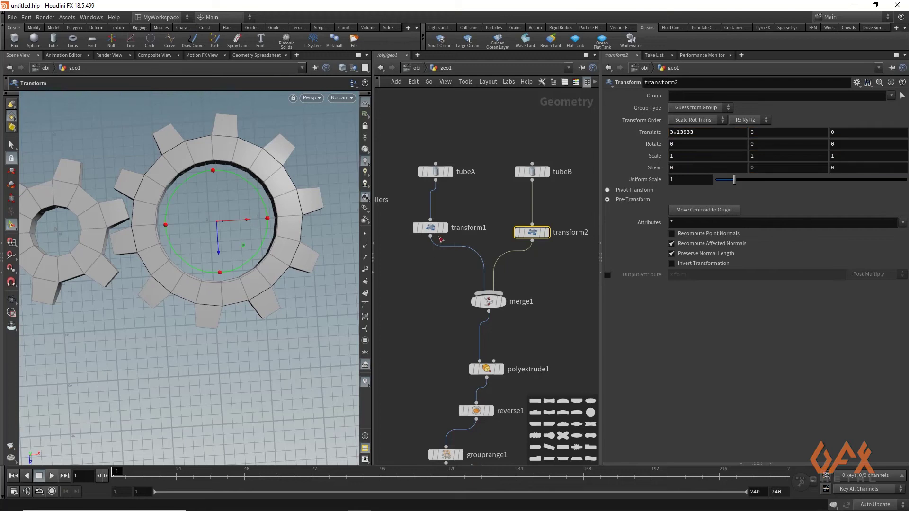
middle_click_drag(405, 271, 461, 282)
left_click(430, 229)
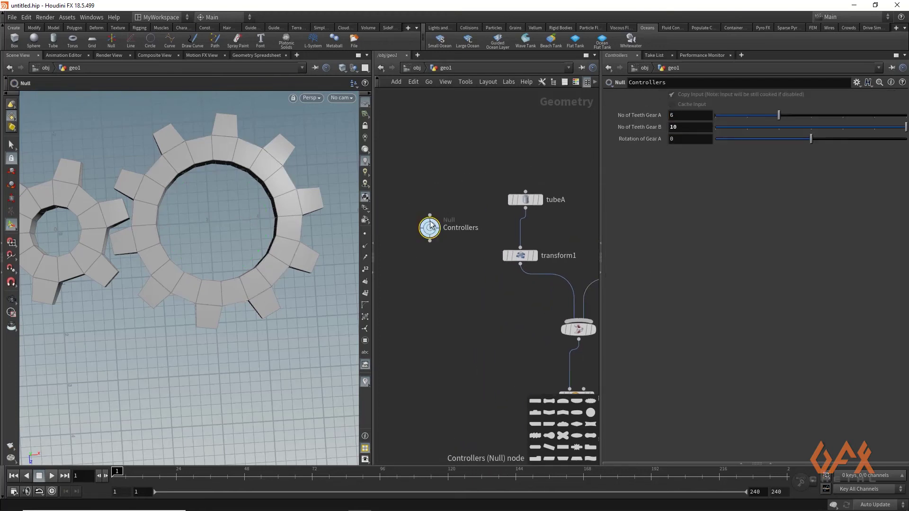
Link transform1's Rotate Y to the Controllers Rotation of Gear A (rA)
right_click(638, 140)
left_click(658, 203)
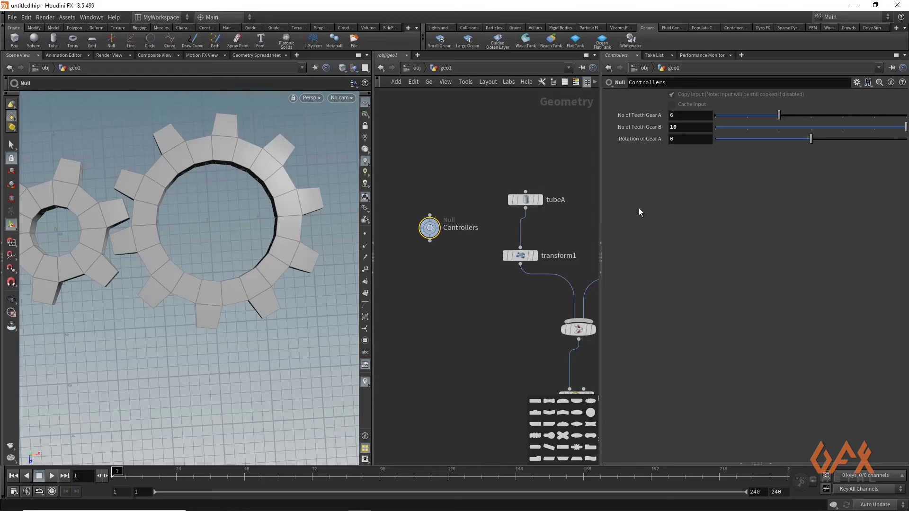
left_click(521, 255)
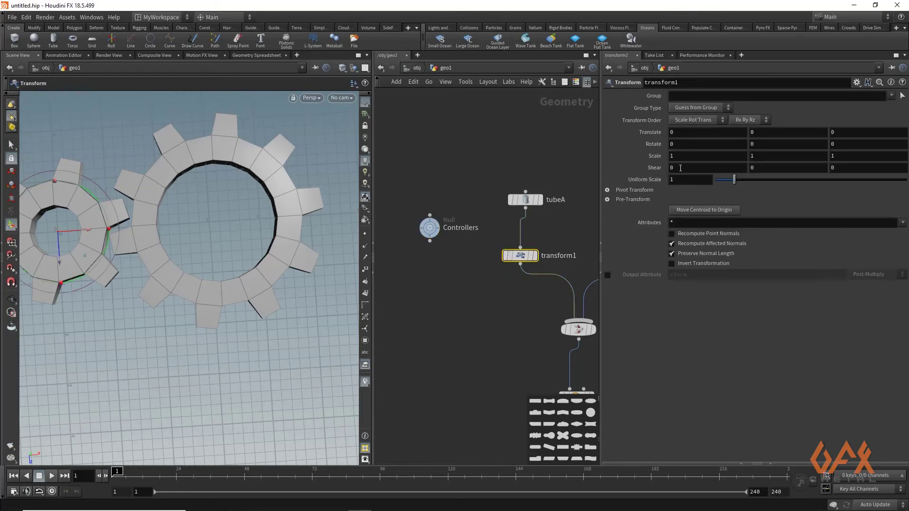
right_click(754, 144)
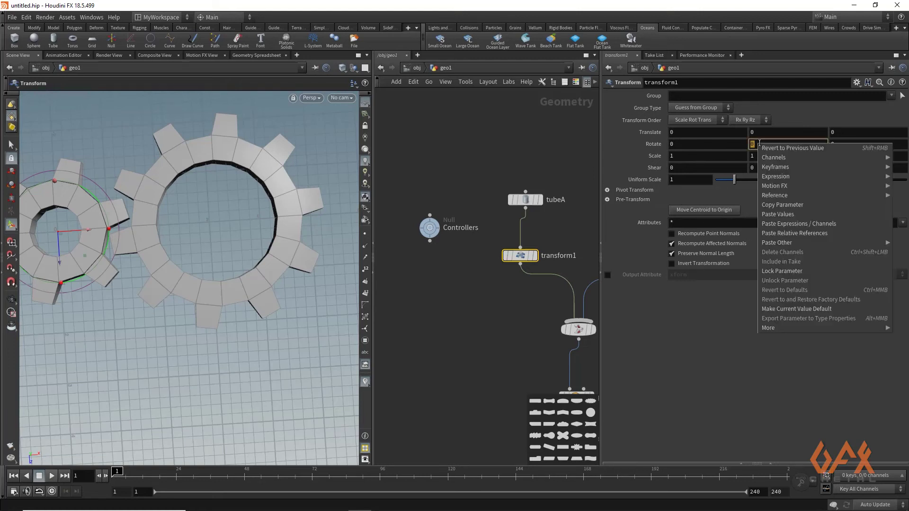
left_click(791, 233)
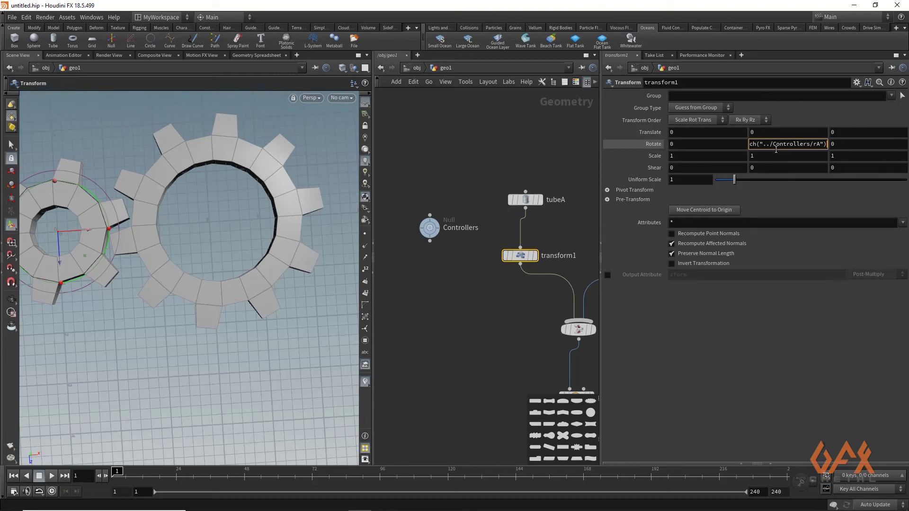
left_click(551, 144)
middle_click_drag(561, 157, 513, 154)
Link transform2's Rotate Y to Rotation of Gear A, followed by '*'
left_click(382, 224)
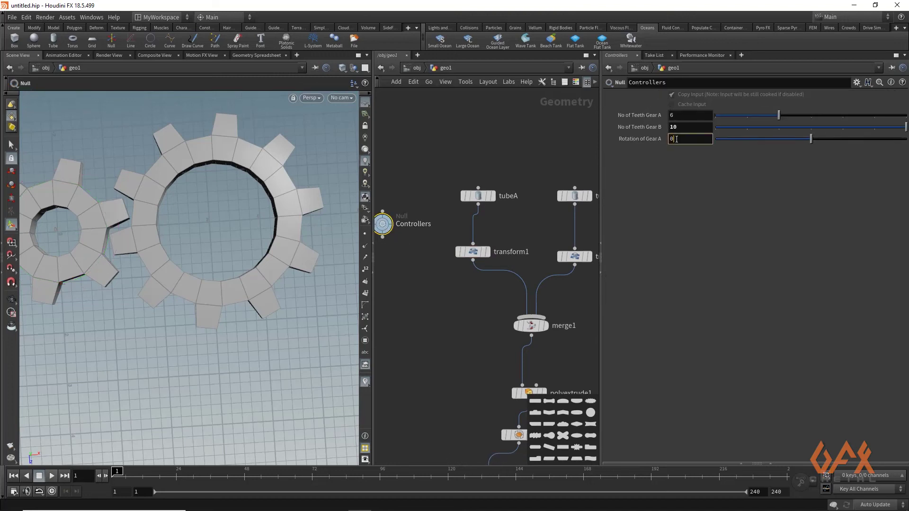
right_click(676, 139)
left_click(699, 203)
left_click(575, 256)
left_click(758, 145)
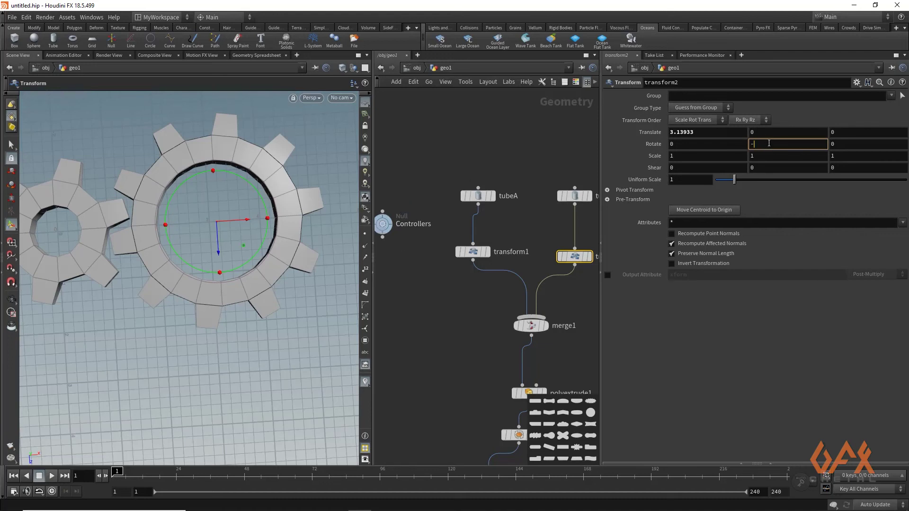
right_click(769, 143)
left_click(795, 232)
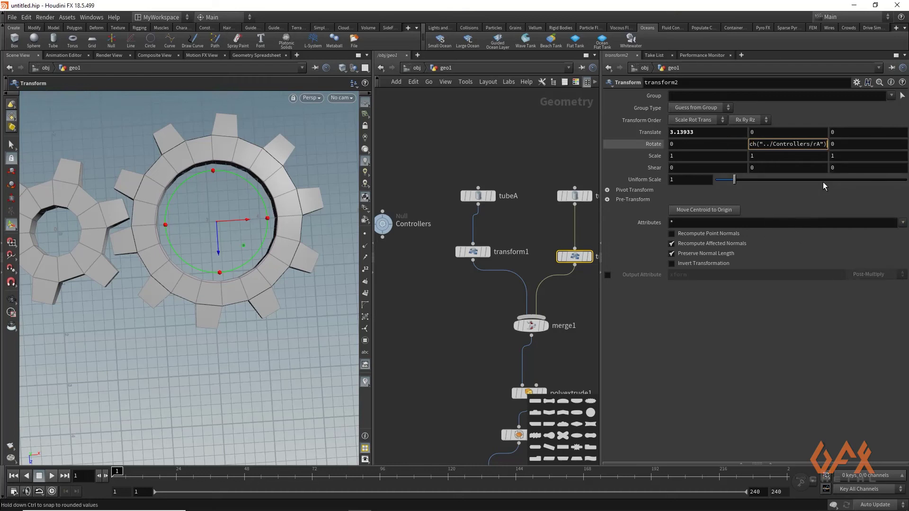
type("*")
Multiply transform2's rotation by the No of Teeth Gear A reference, followed by '/'
left_click(382, 223)
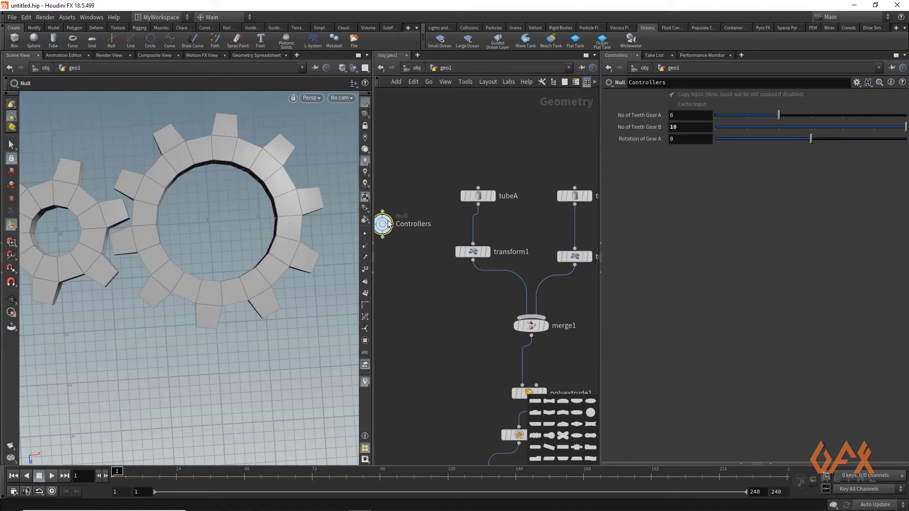
right_click(635, 116)
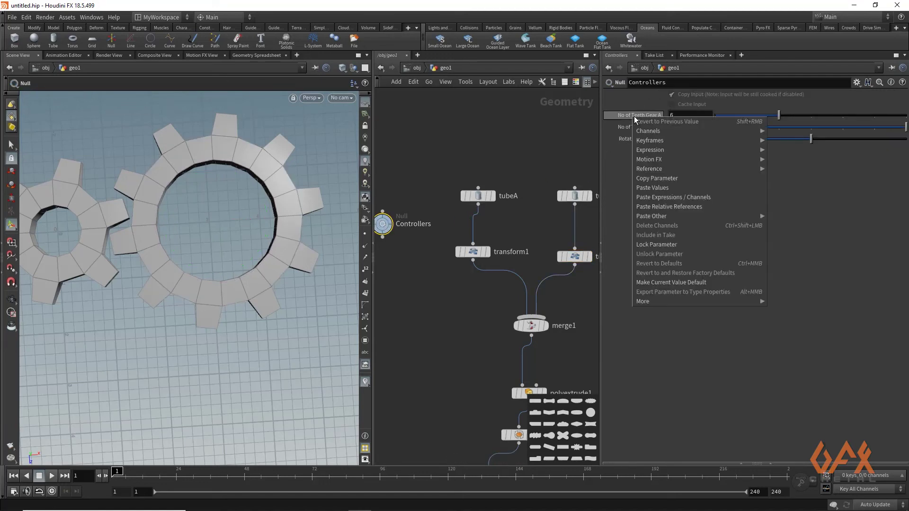
left_click(650, 180)
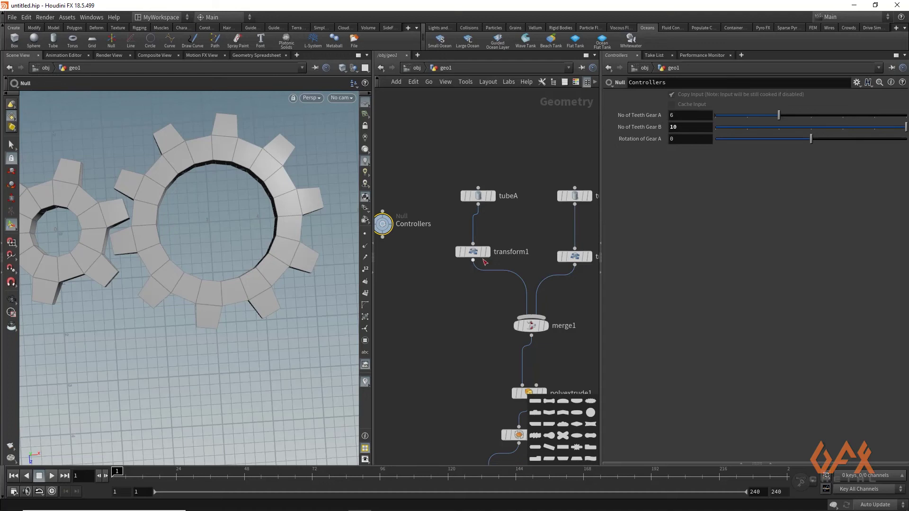
left_click(569, 256)
left_click(818, 148)
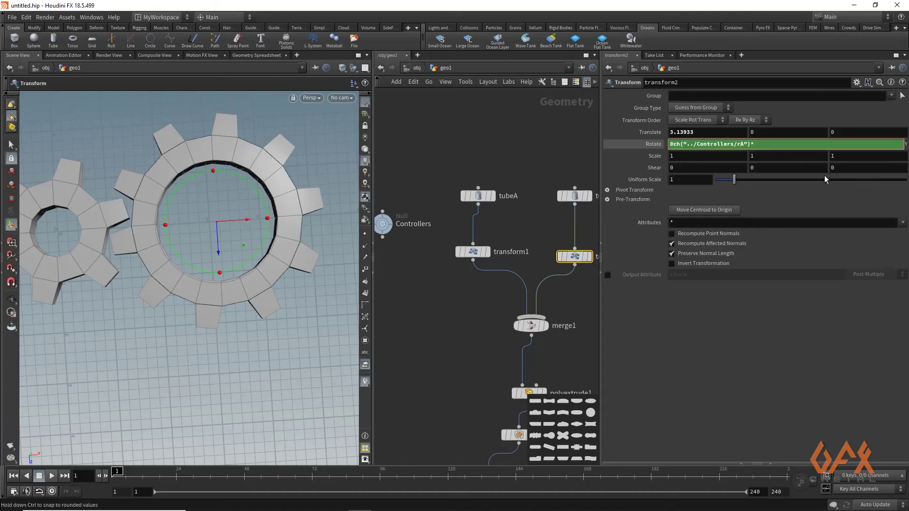
right_click(766, 146)
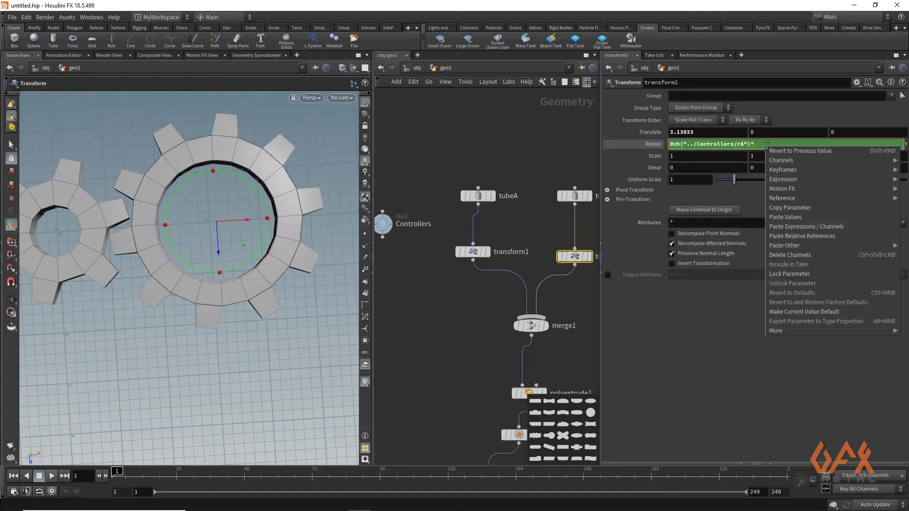
left_click(790, 236)
type("/Controllers/tA\")/")
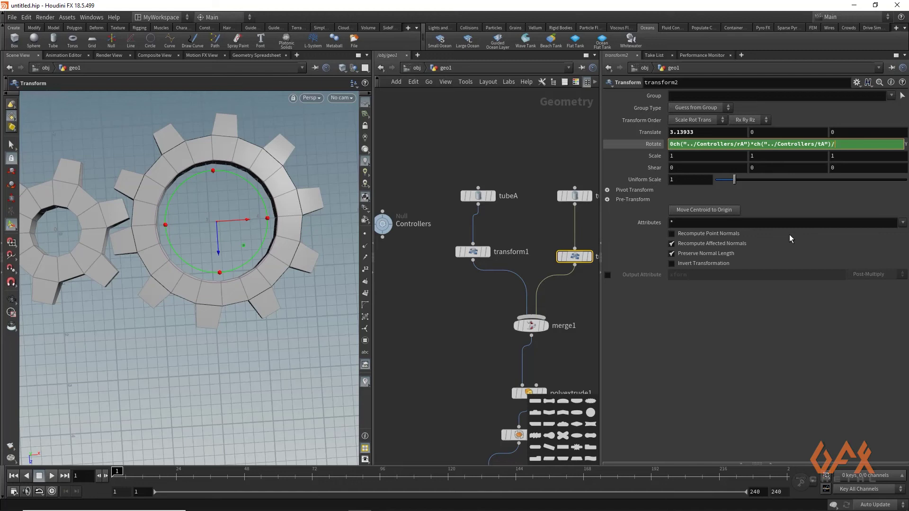
Divide transform2's rotation by the No of Teeth Gear B reference
left_click(383, 223)
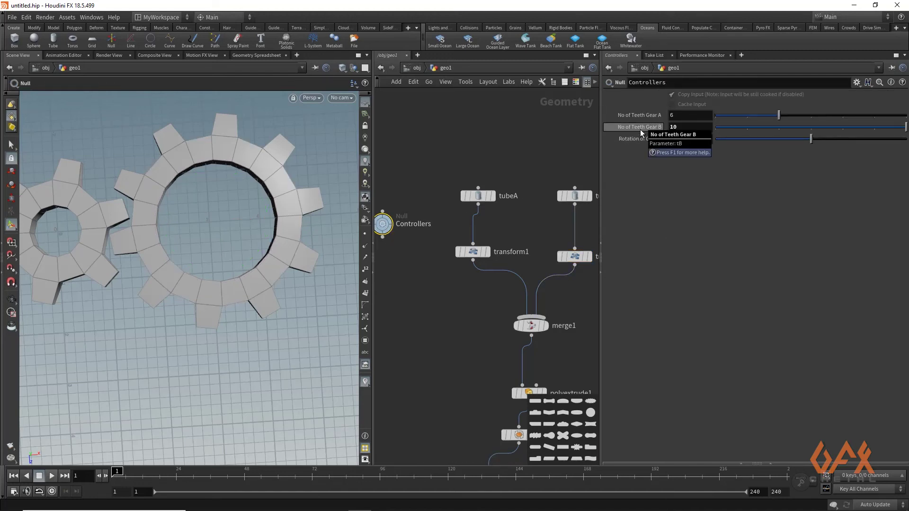
right_click(640, 129)
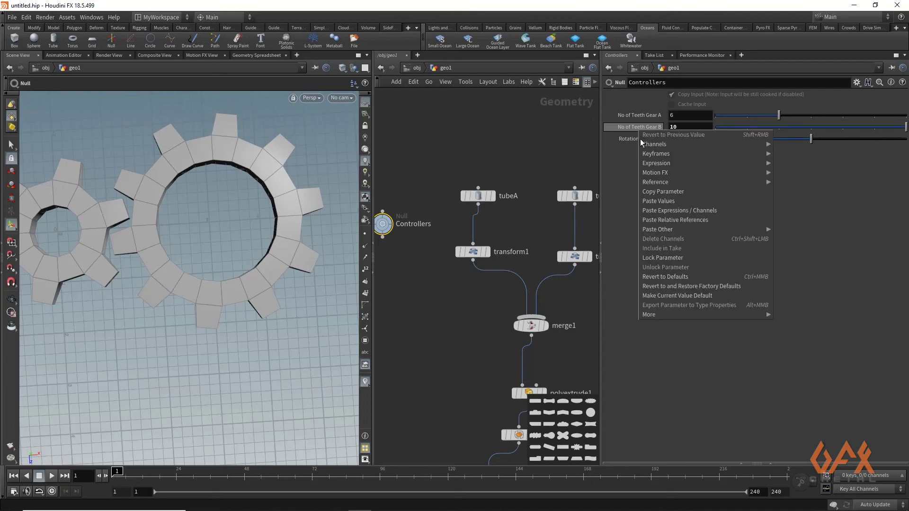
left_click(657, 191)
left_click(575, 257)
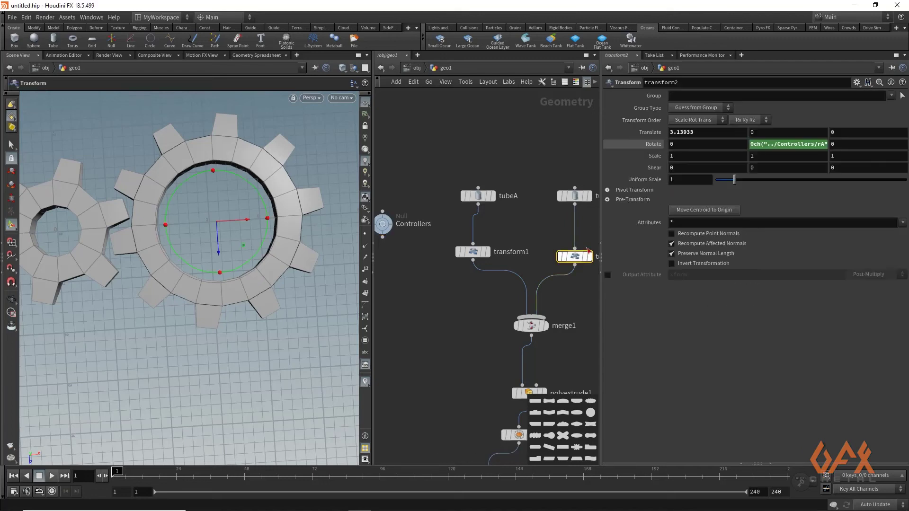
left_click(822, 144)
right_click(838, 146)
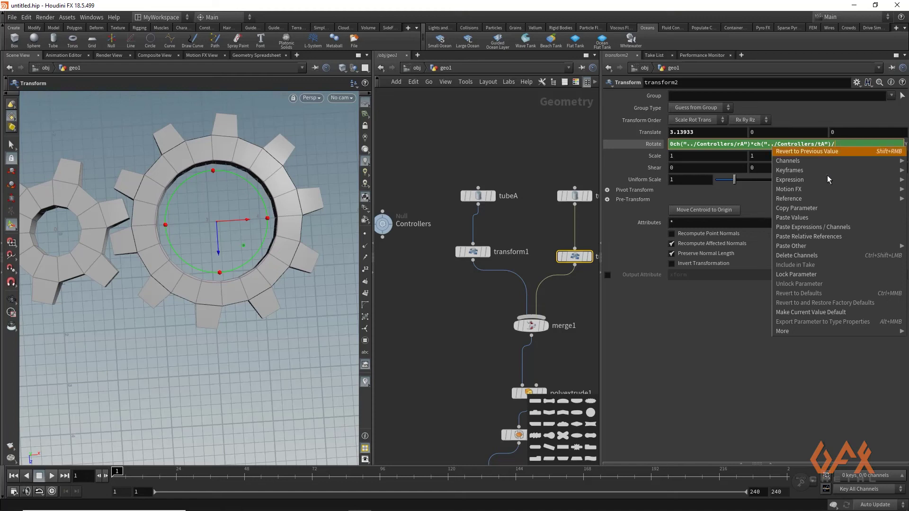
left_click(827, 237)
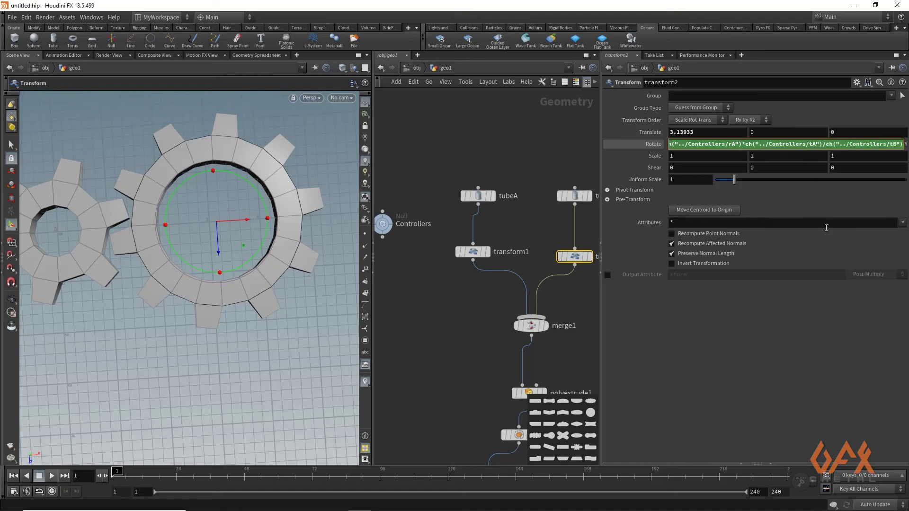
left_click(525, 154)
Negate transform2's rotation expression so gear B counter-rotates, testing with the Rotation slider
left_click(386, 226)
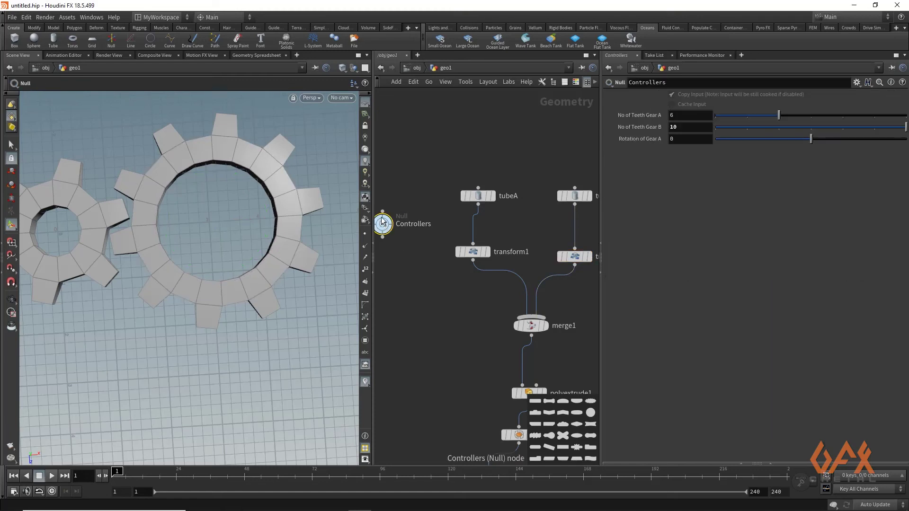
left_click_drag(812, 139, 806, 139)
left_click(575, 258)
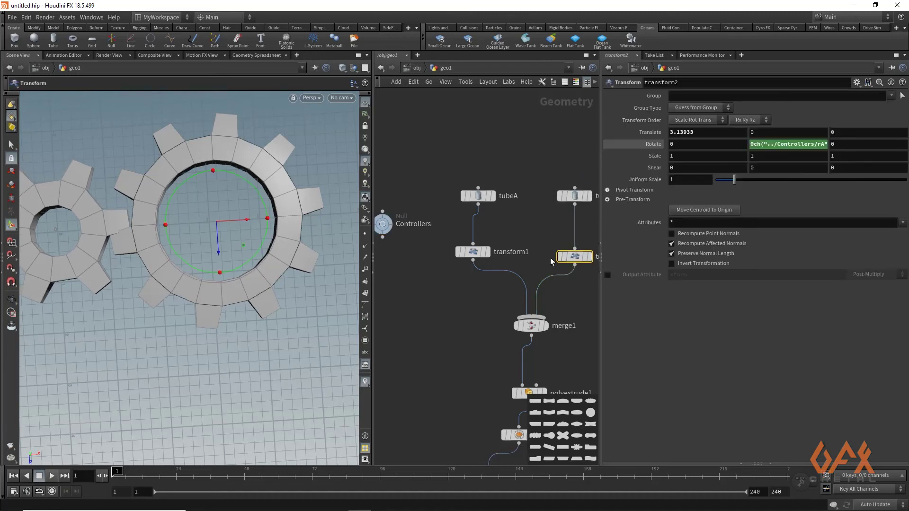
middle_click_drag(457, 321, 439, 228)
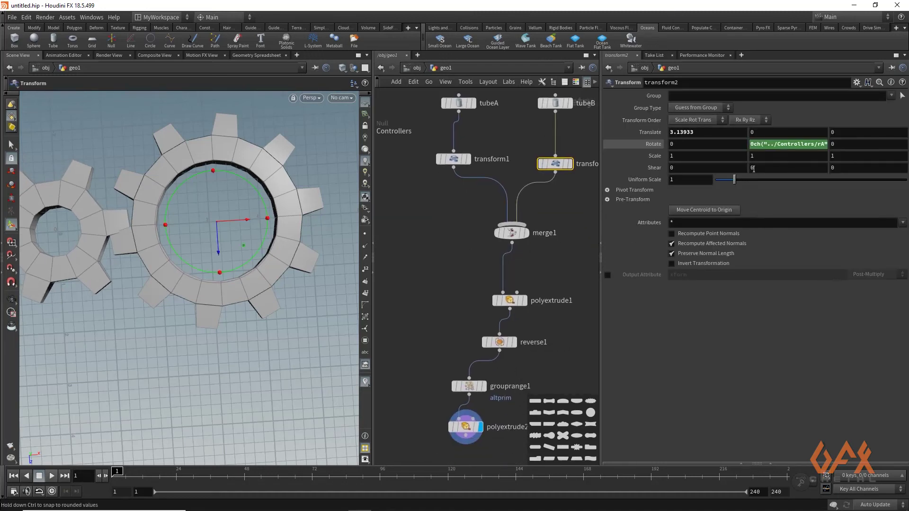
left_click(753, 144)
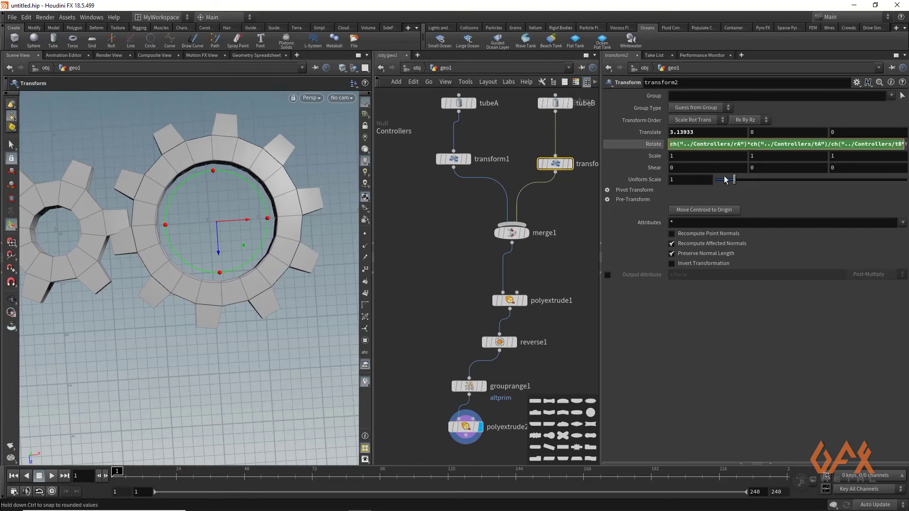
key("Return")
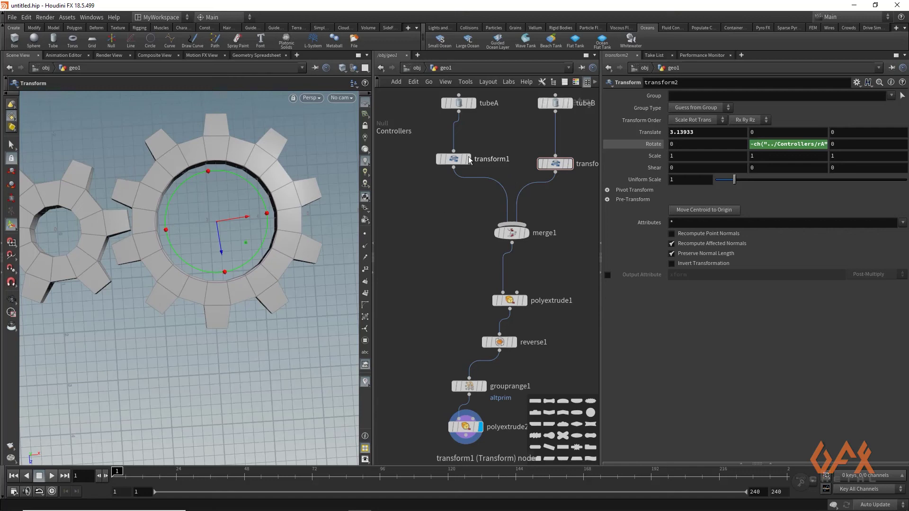
middle_click_drag(416, 172, 471, 222)
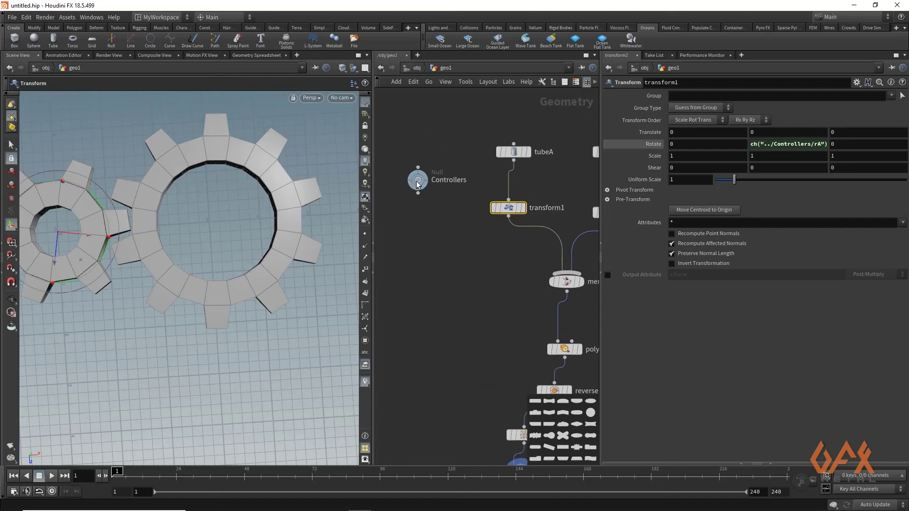
left_click(418, 180)
mouse_move(807, 138)
left_mouse_down()
mouse_move(884, 142)
mouse_move(793, 147)
left_mouse_up()
Keyframe Gear A's rotation at 0 on frame 1 and 50 on frame 61
left_click(694, 139)
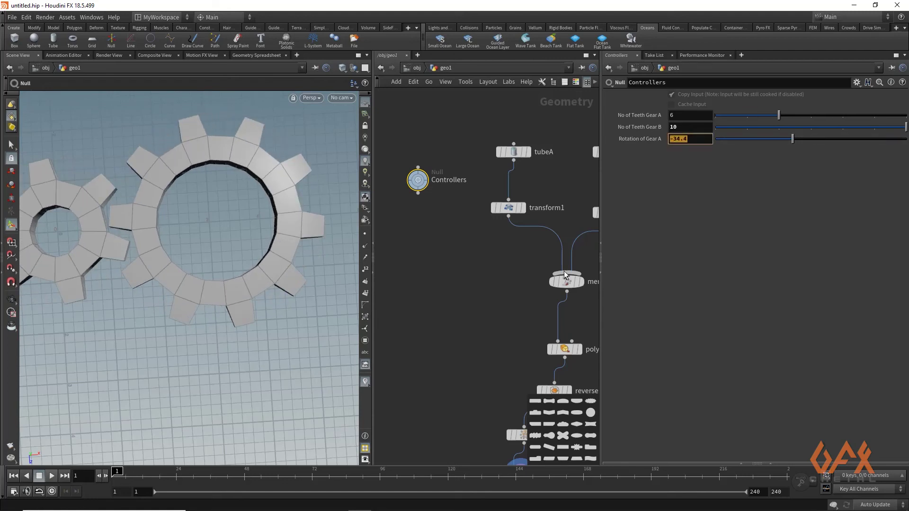
type("0")
key("Return")
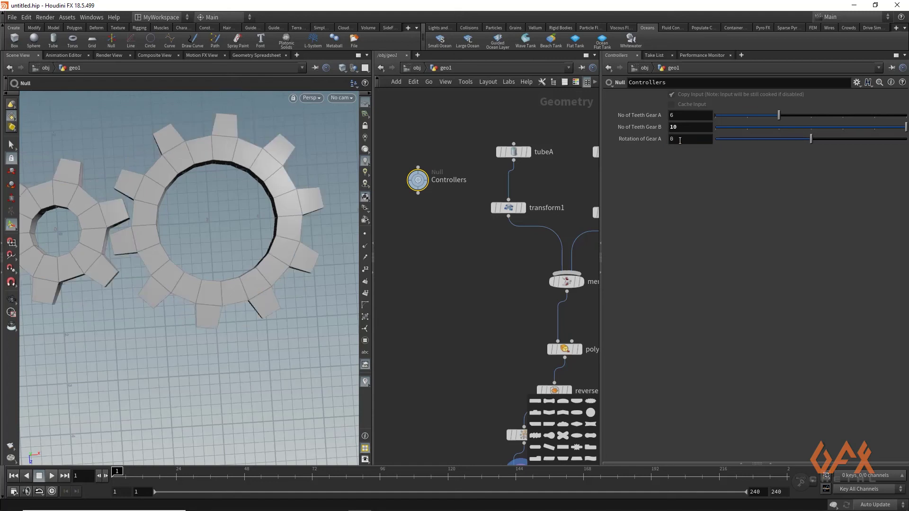
left_click(679, 141, "alt")
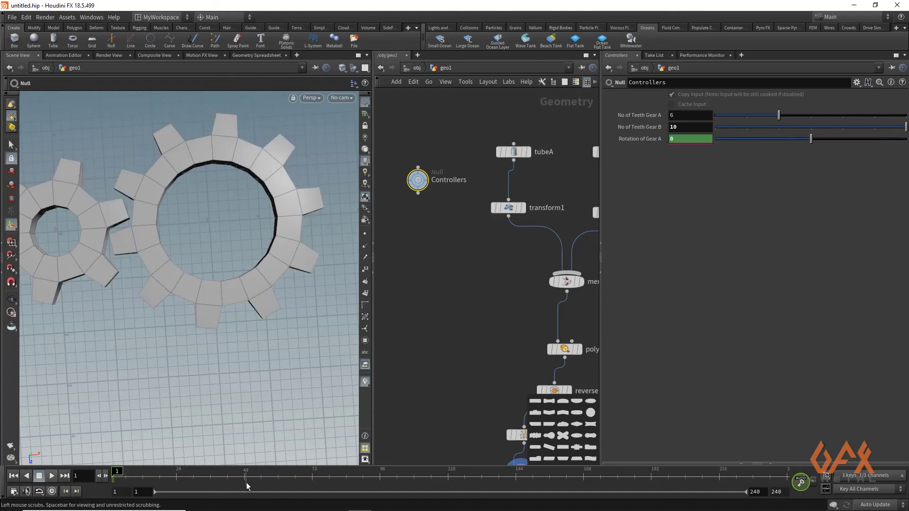
left_click(281, 474)
left_click(688, 139)
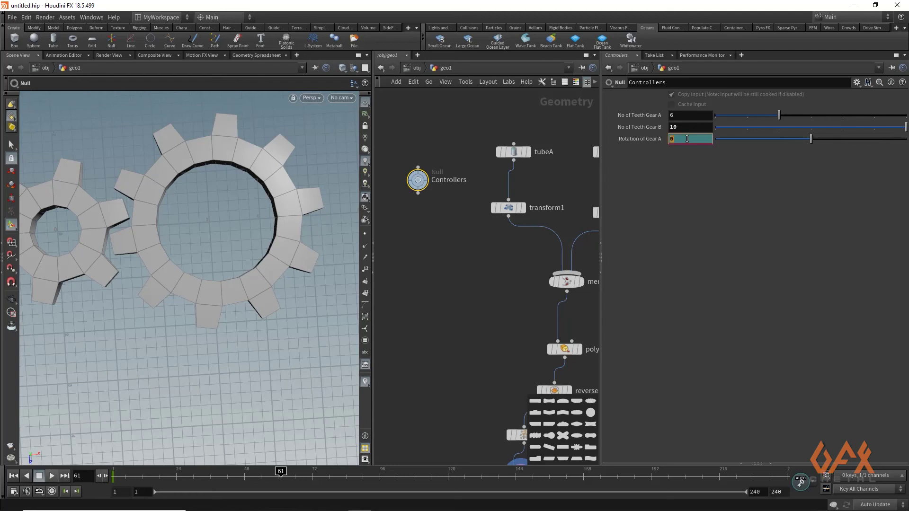
type("50")
key("Return")
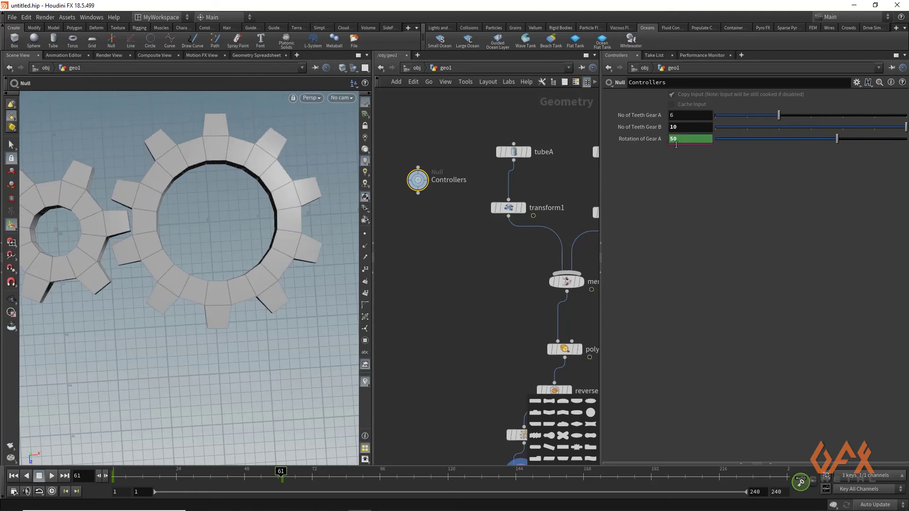
Keyframe Gear A's rotation at -30 on frame 111, then enter 90 at a later frame
left_click(423, 476)
left_click(689, 139)
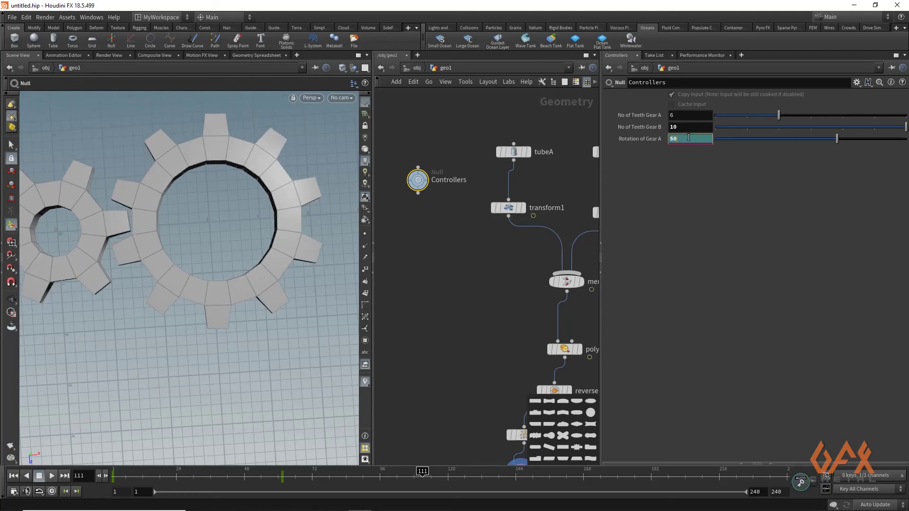
type("-30")
key("Return")
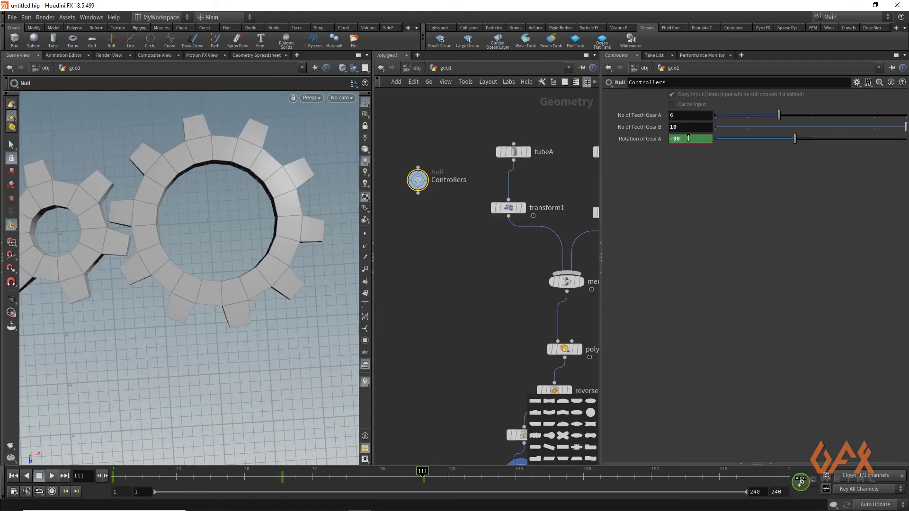
left_click(569, 476)
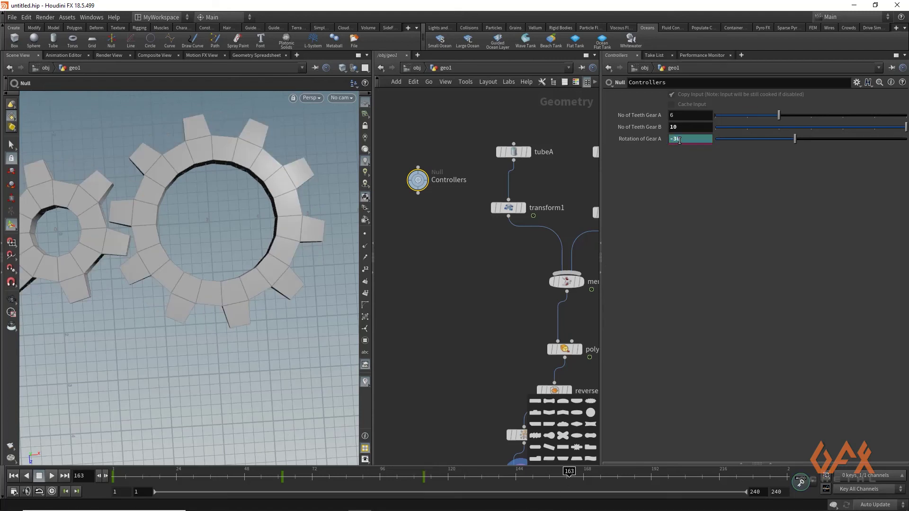
left_click(680, 140)
type("90")
Keyframe Gear A's rotation at -80 on frame 240, then scrub back to frame 1
left_click(702, 474)
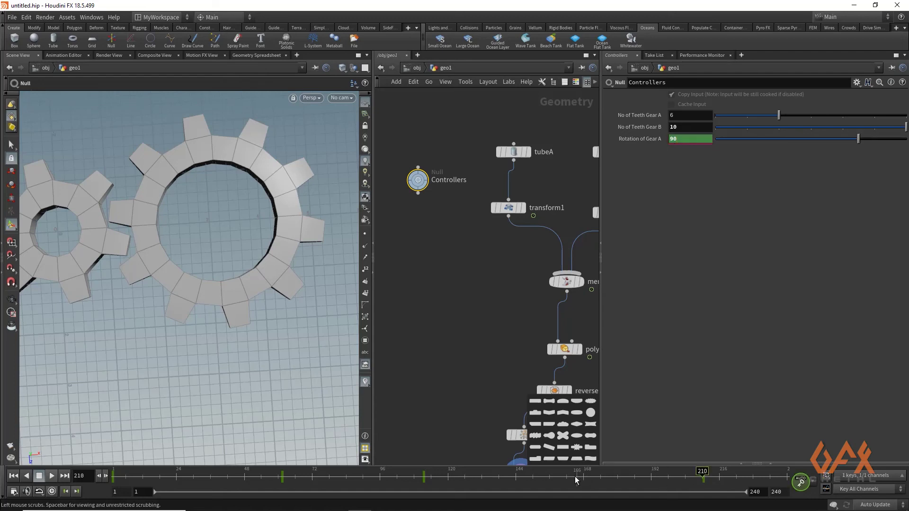
left_click_drag(716, 473, 787, 476)
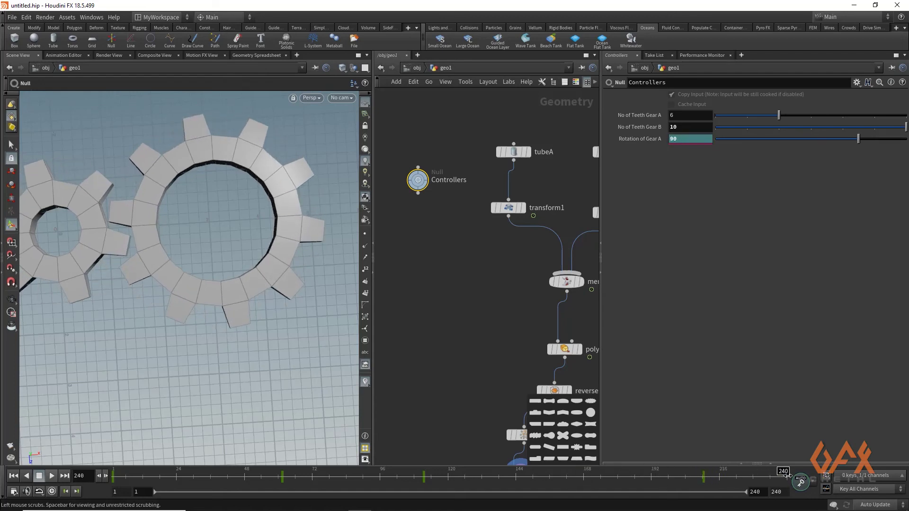
left_click(678, 139)
type("-")
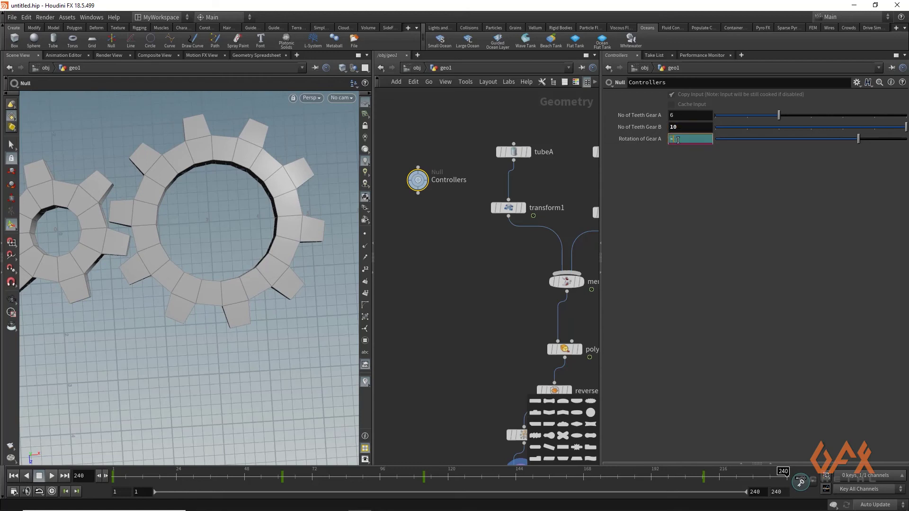
type("8")
key("Return")
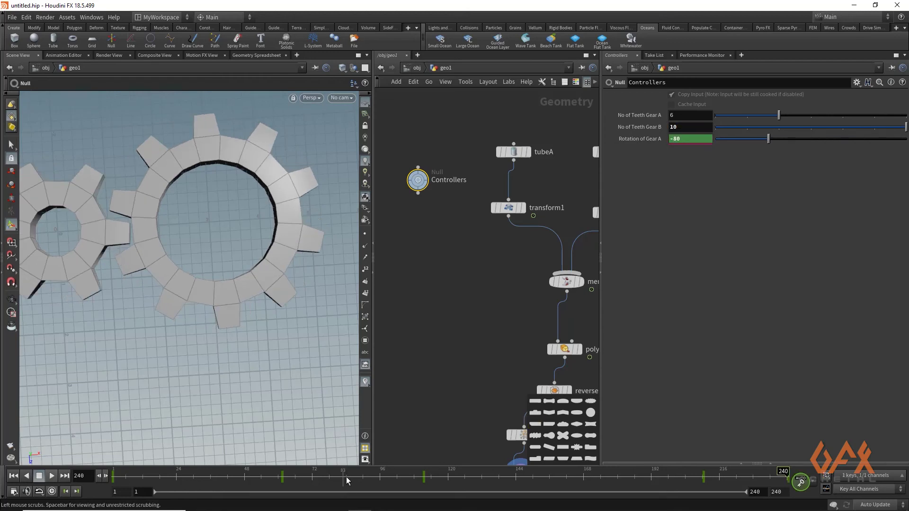
left_click(424, 475)
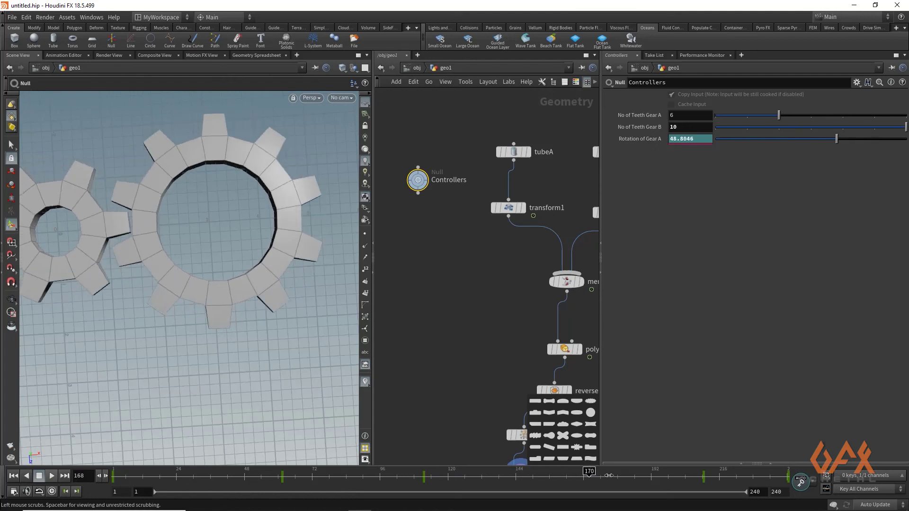
left_click_drag(437, 479, 47, 506)
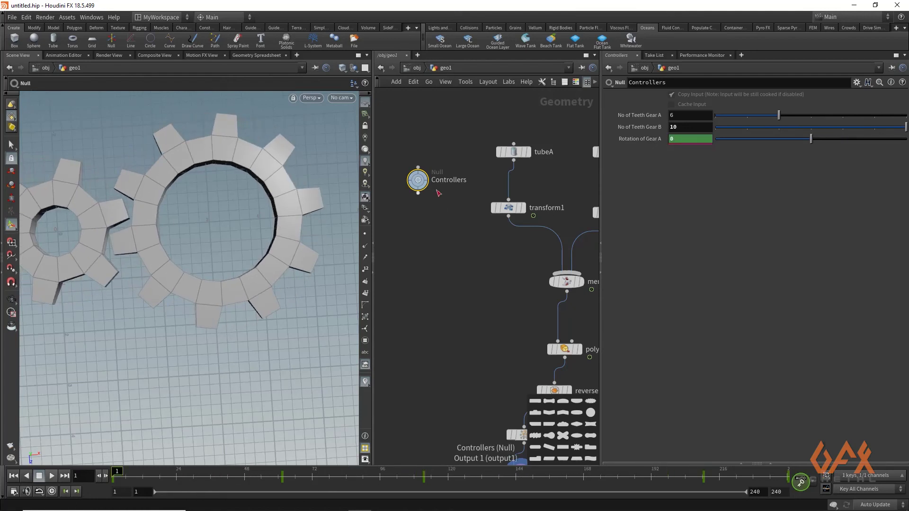
Set No of Teeth Gear A to 20 on the Controllers null
middle_click_drag(501, 233, 446, 230)
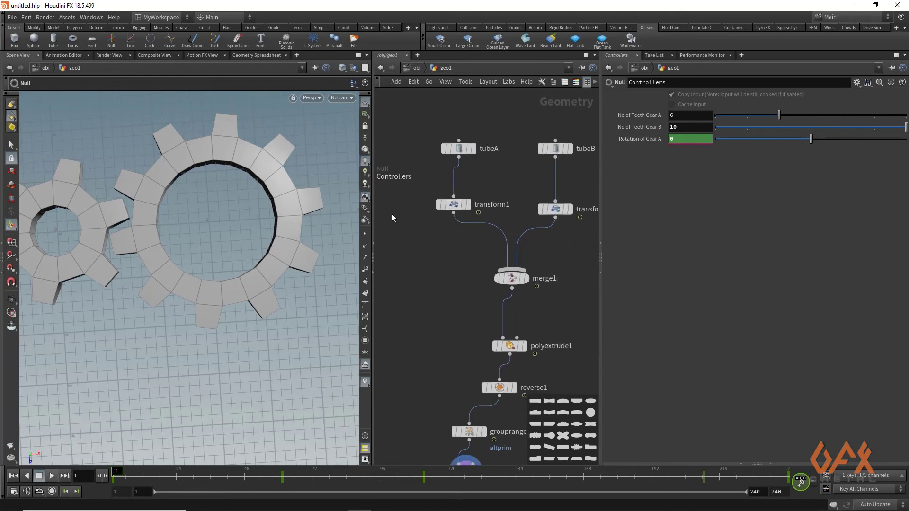
middle_click_drag(391, 214, 450, 224)
left_click(688, 116)
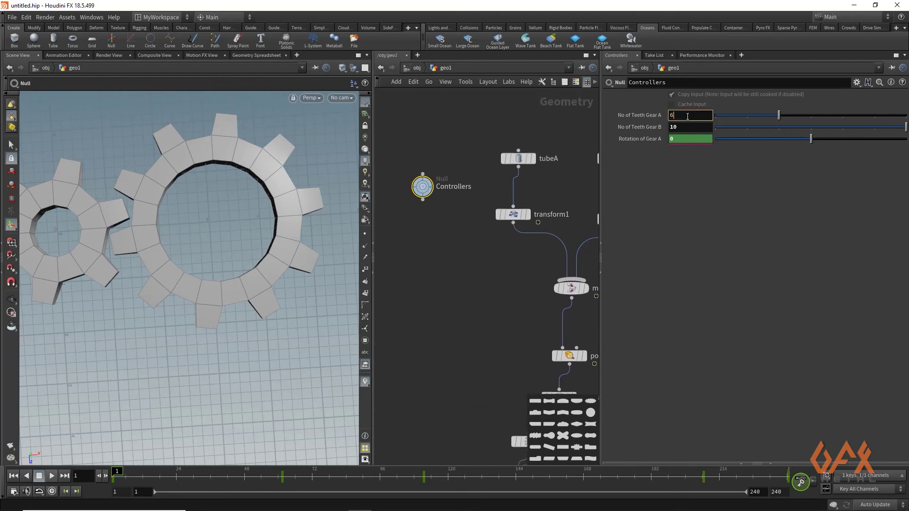
type("20")
key("Return")
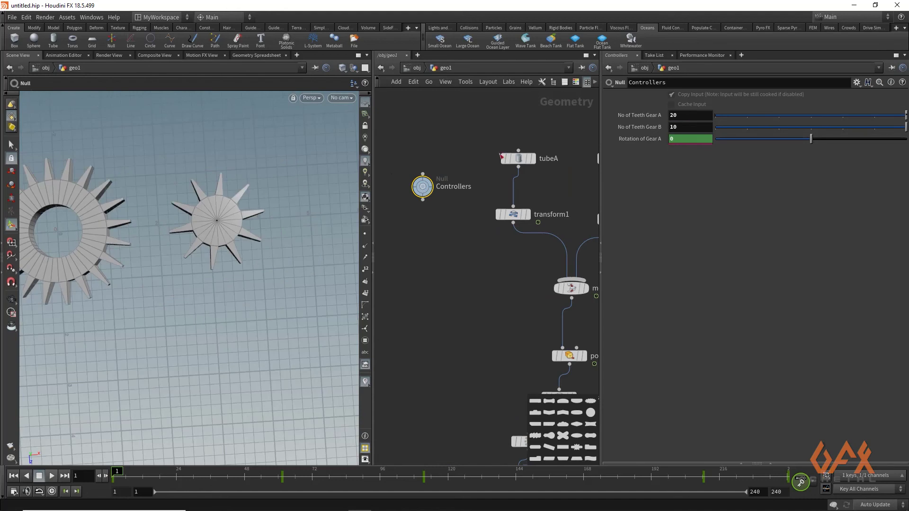
Try Gear B tooth counts of 5, 6 and 7
double_click(686, 125)
type("5")
key("Return")
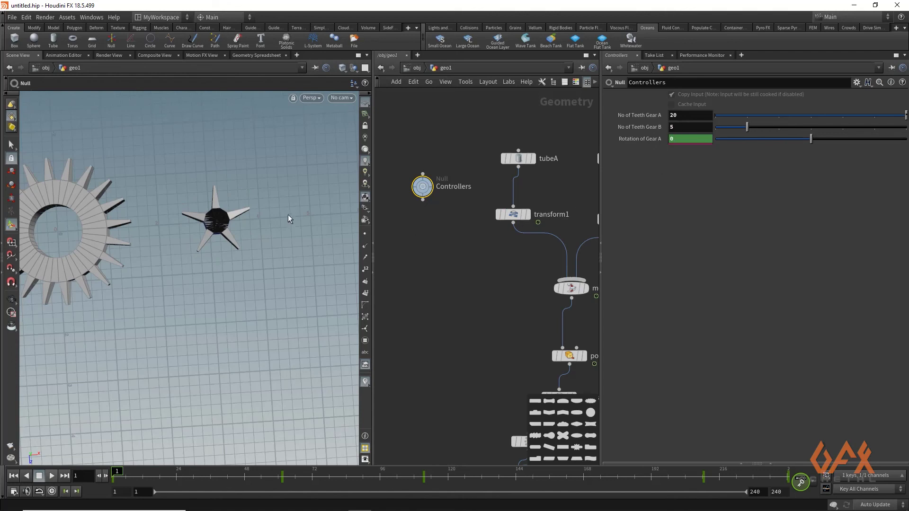
double_click(675, 126)
type("6")
key("Return")
left_click(684, 126)
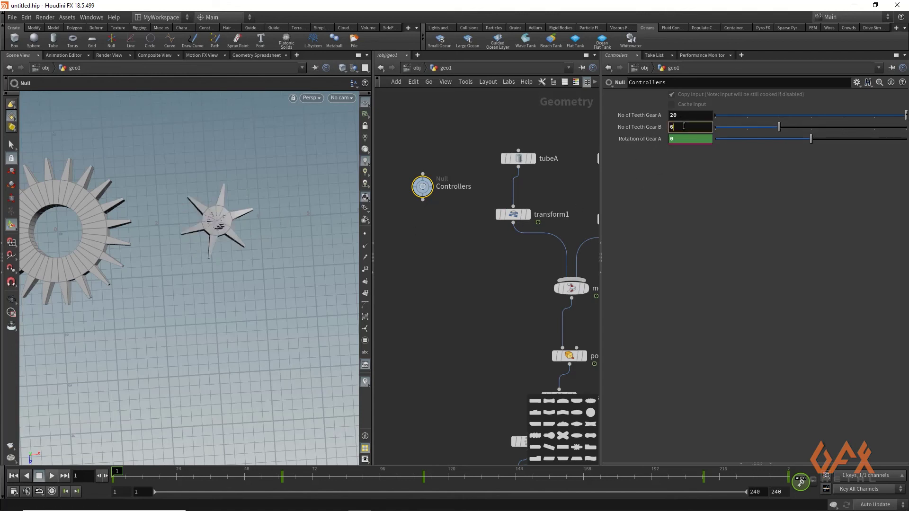
type("7")
key("Return")
Set Gear B to 8 teeth, then settle back on 10
left_click(684, 126)
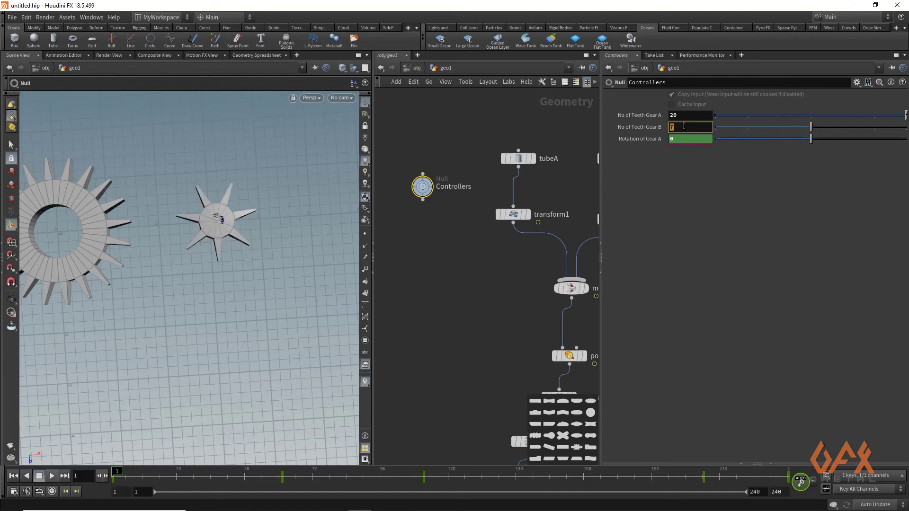
key("Return")
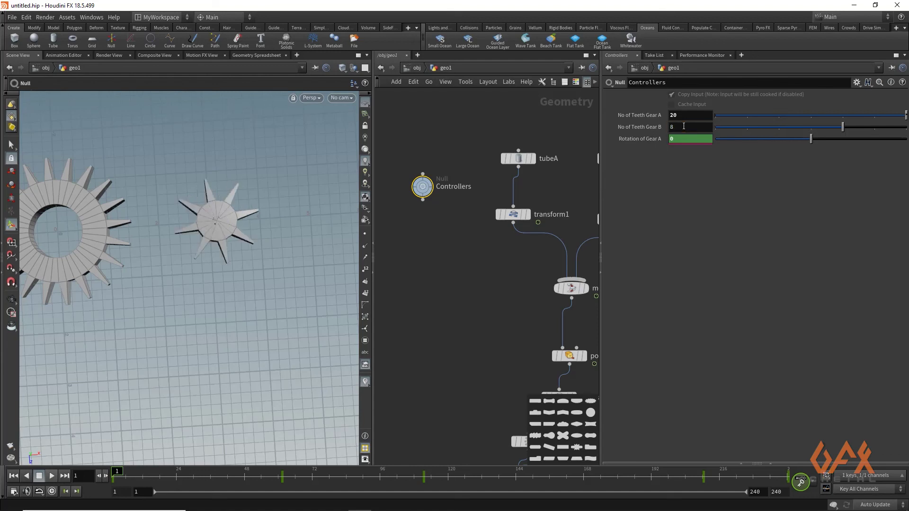
left_click(683, 126)
type("10")
key("Return")
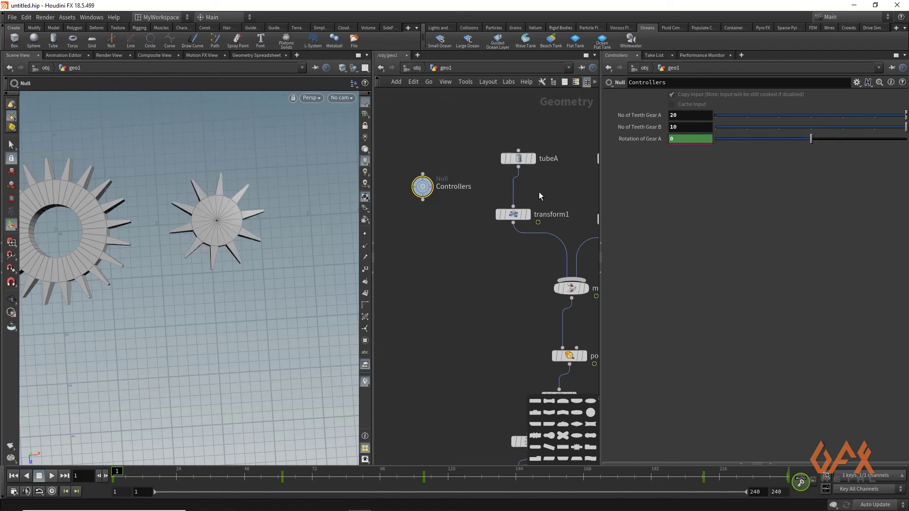
middle_click_drag(546, 189, 494, 190)
Move transform2 to X 1.9617, Z -0.420635 so Gear B meshes with Gear A, then reselect Controllers
left_click(564, 218)
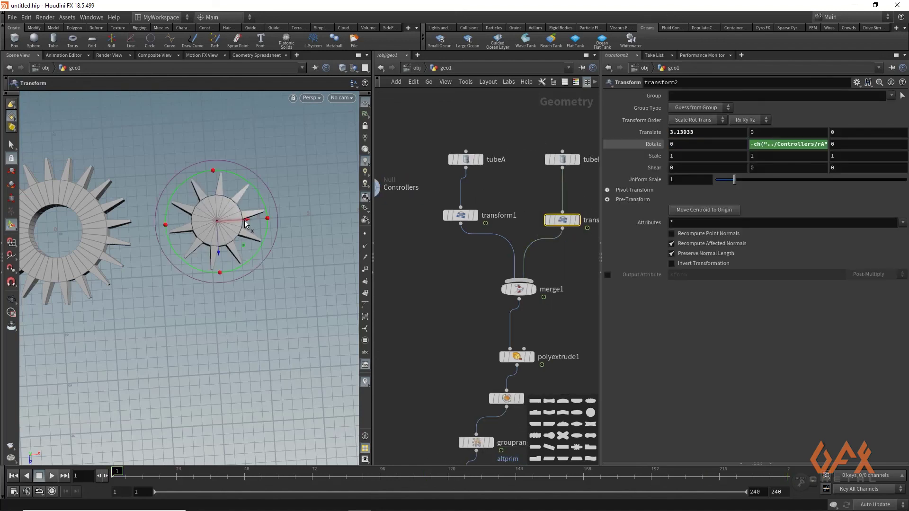
left_click_drag(246, 226, 189, 226)
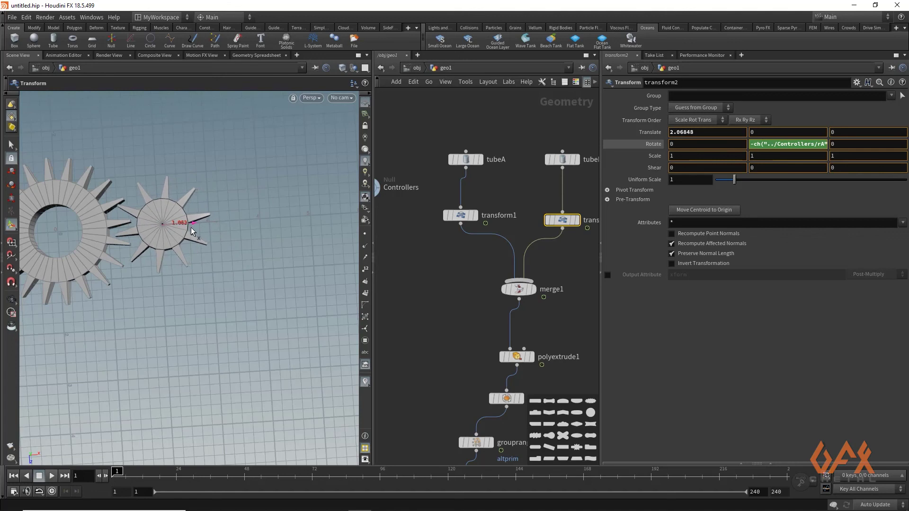
left_click_drag(164, 249, 186, 207)
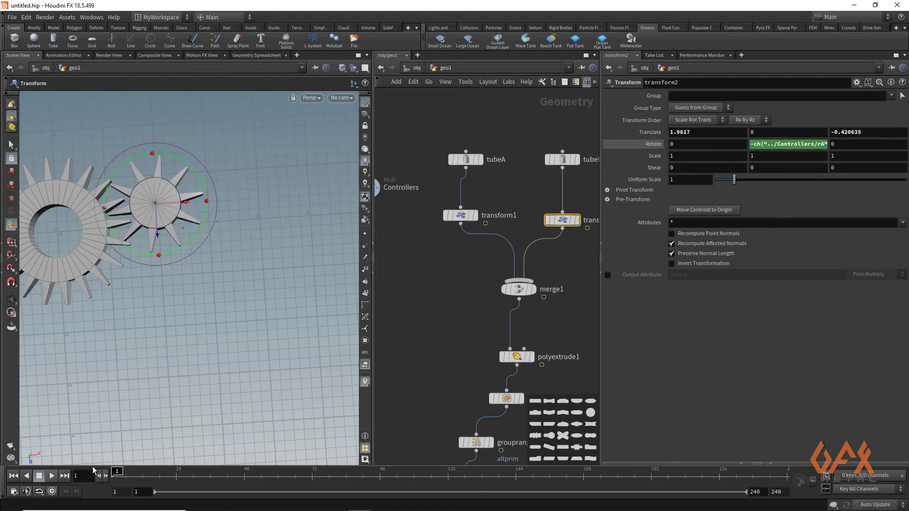
left_click_drag(118, 471, 112, 449)
middle_click_drag(389, 181, 467, 189)
left_click(451, 195)
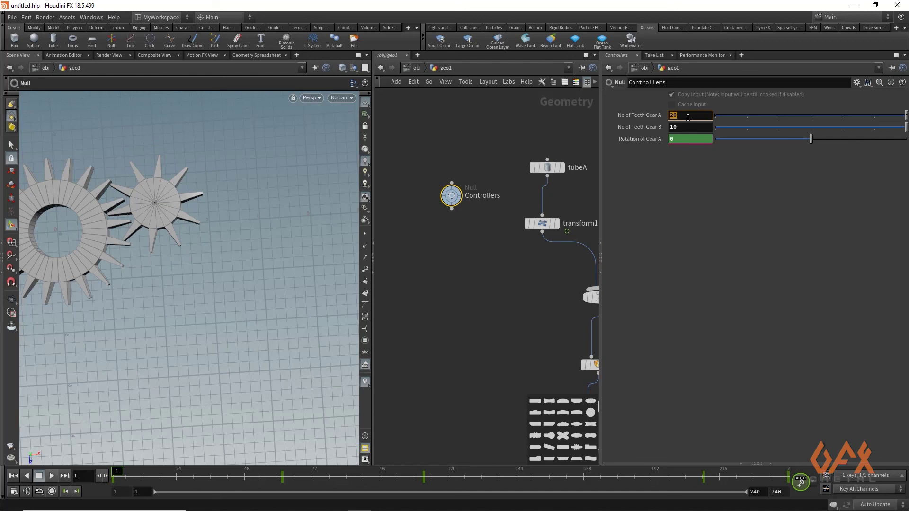
Set Gear A to 12 teeth and Gear B to 60 teeth
left_click(688, 117)
type("12")
key("Return")
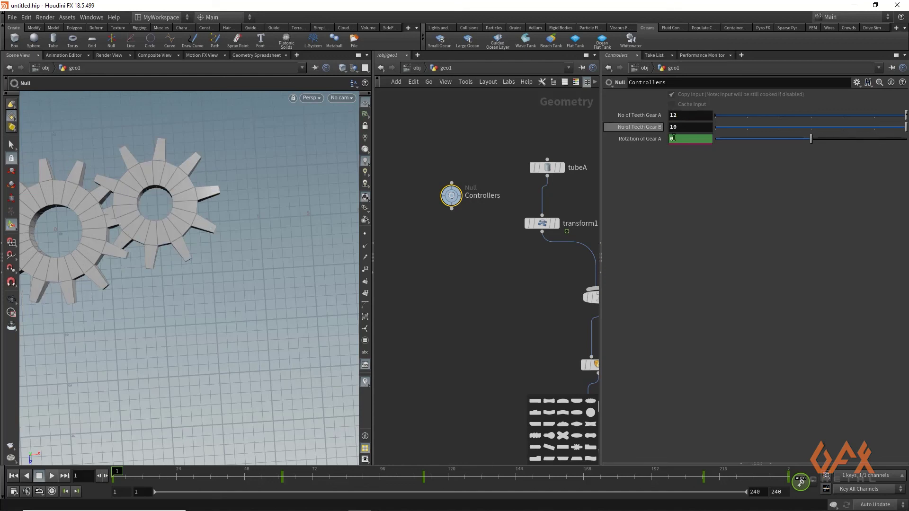
left_click(682, 127)
type("30")
key("Return")
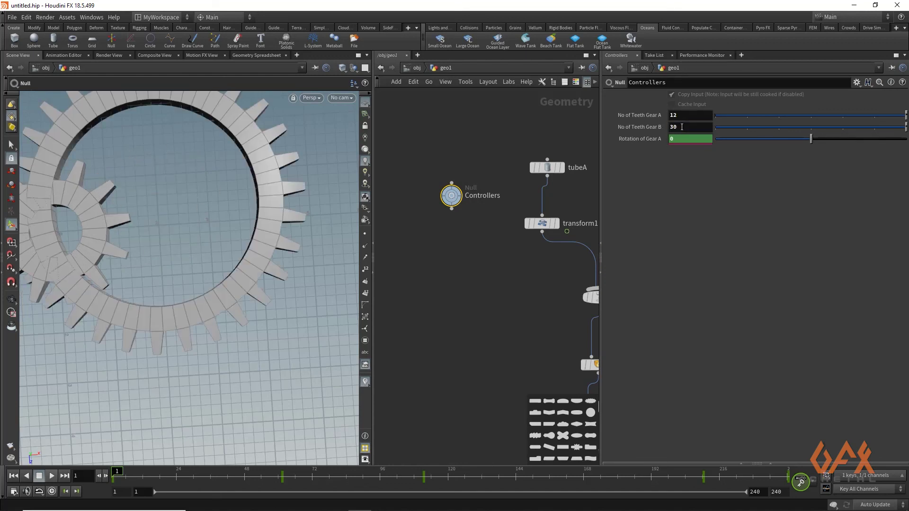
type("60")
key("Return")
Shift transform2 to Translate X 6.50393 so the 60-tooth gear meshes again, then scrub
scroll(247, 229, "down", 5)
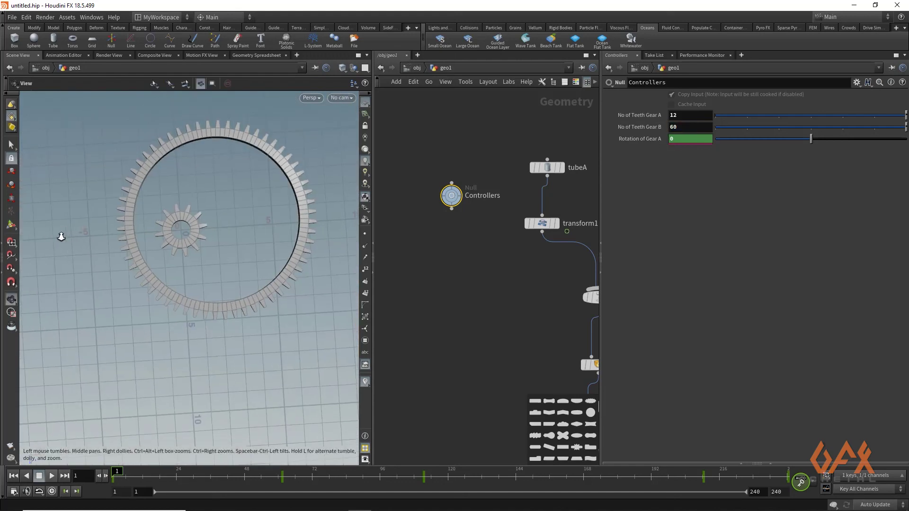
middle_click_drag(512, 219, 425, 218)
left_click(557, 227)
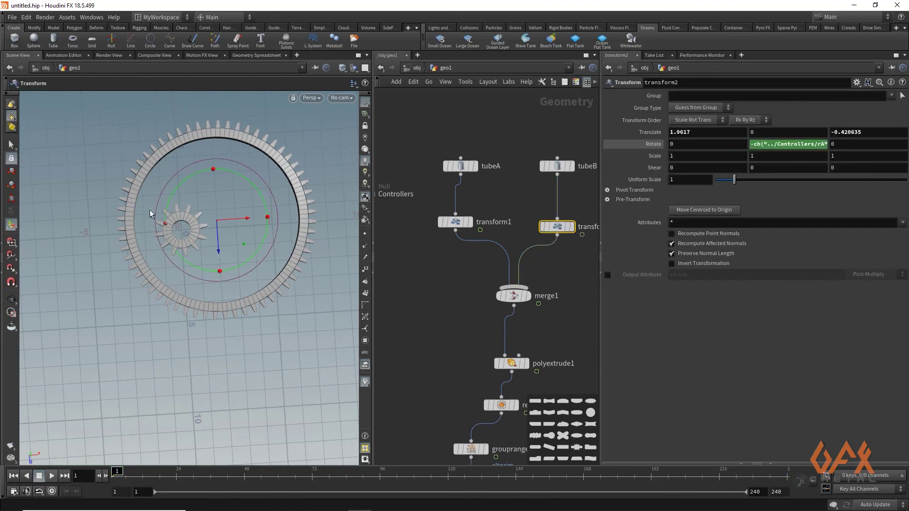
left_click_drag(247, 221, 324, 210)
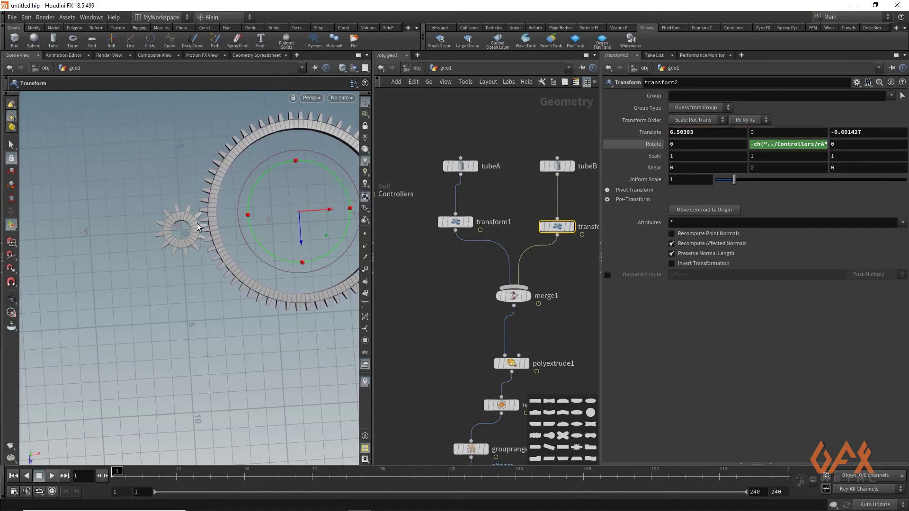
key("Escape")
left_click_drag(227, 142, 187, 221)
key("t")
left_click_drag(119, 473, 820, 416)
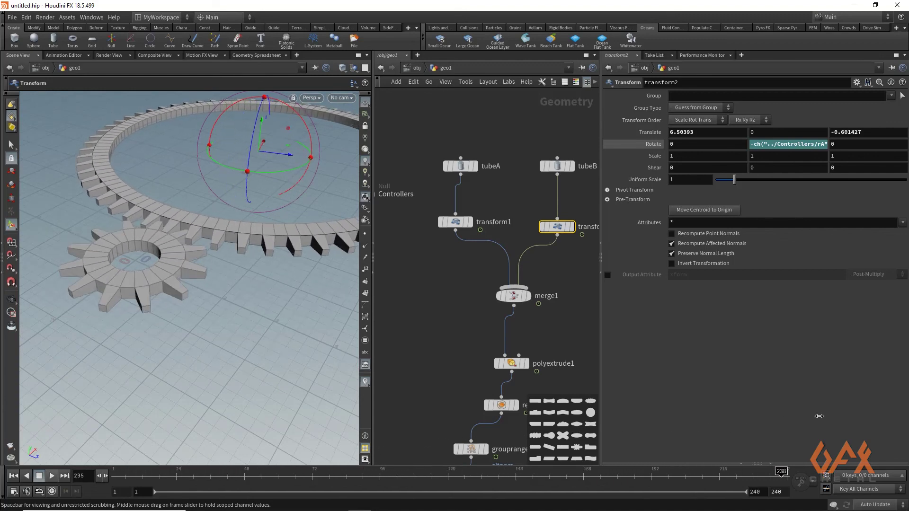
Play the 240-frame animation to watch the 12- and 60-tooth gears turn together
left_click(52, 477)
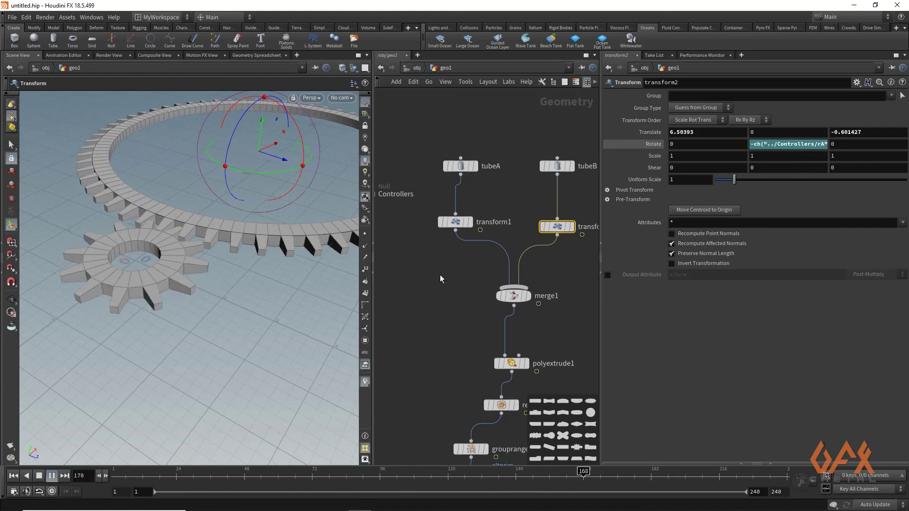
middle_click_drag(421, 262, 429, 228)
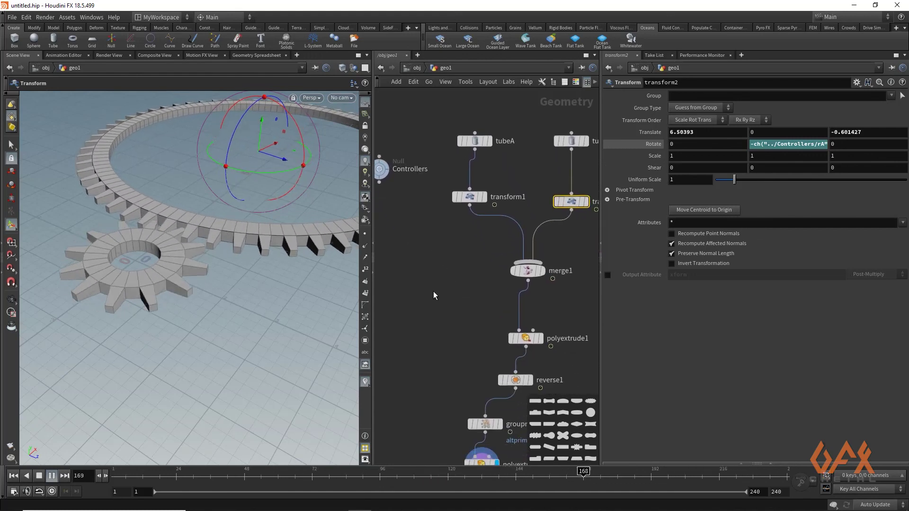